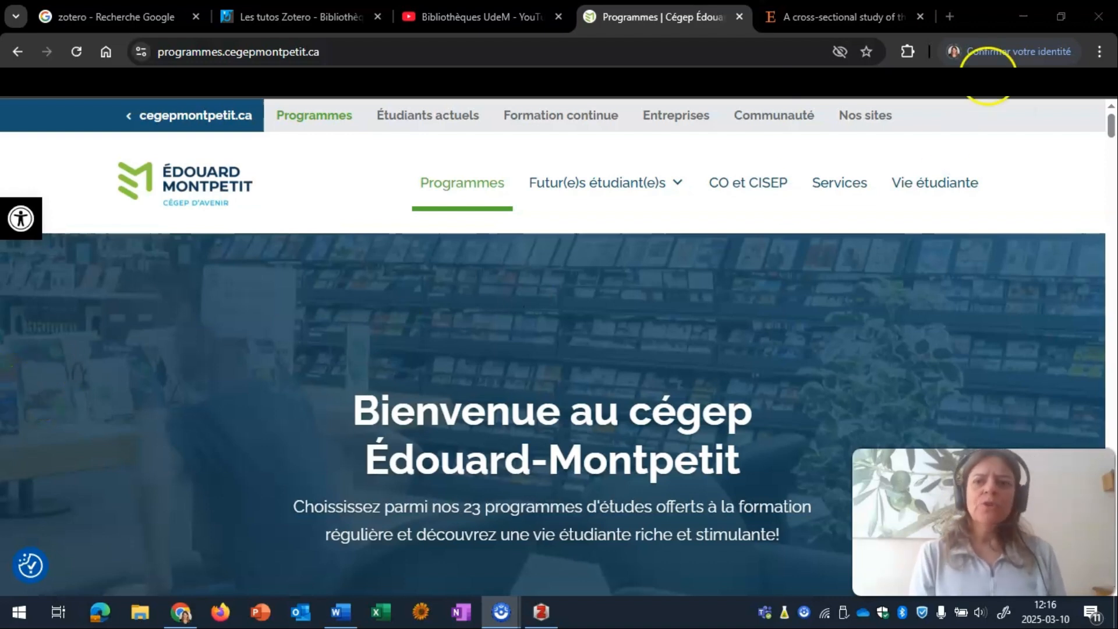
Open the Zotero download page from the Google results and look over the Zotero Connector options for other browsers.
left_click(112, 17)
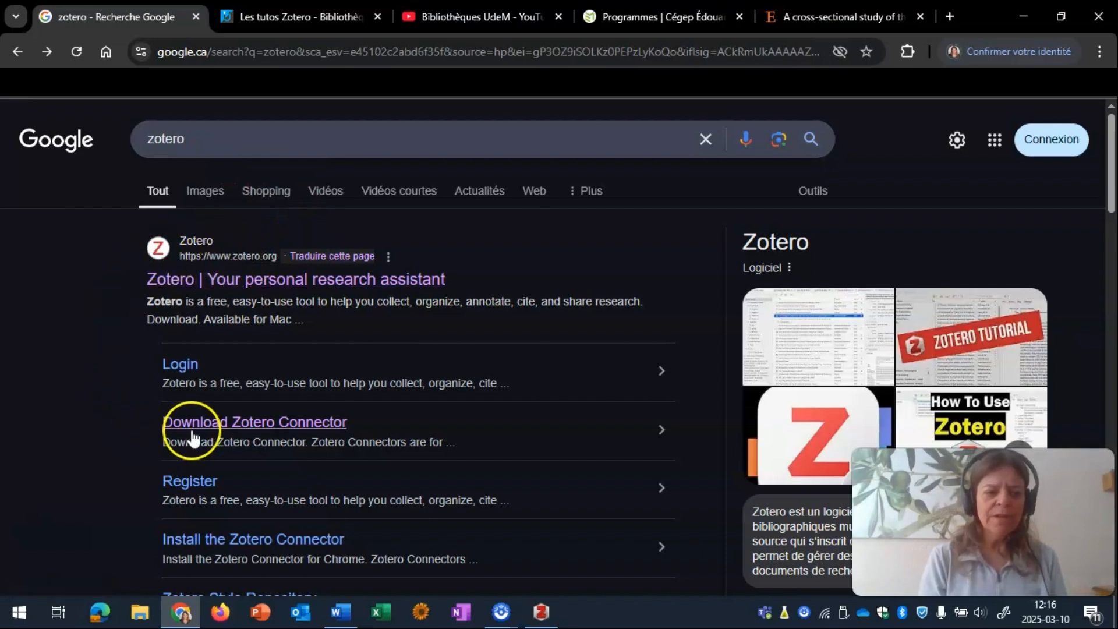
left_click(211, 428)
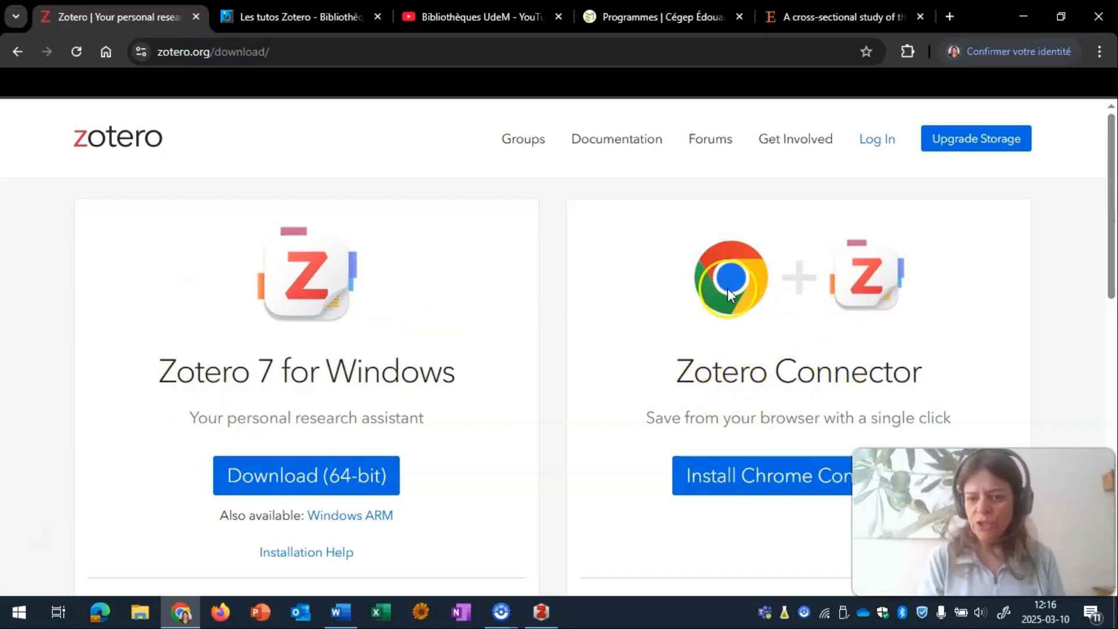
scroll(728, 289, "down", 5)
left_click(698, 330)
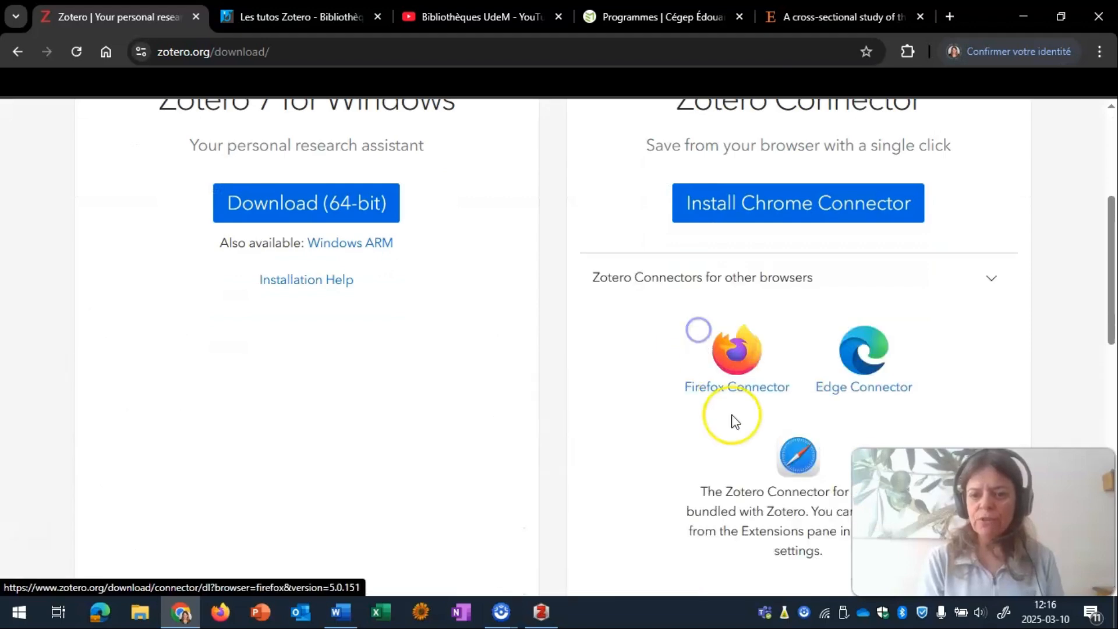
left_click(692, 282)
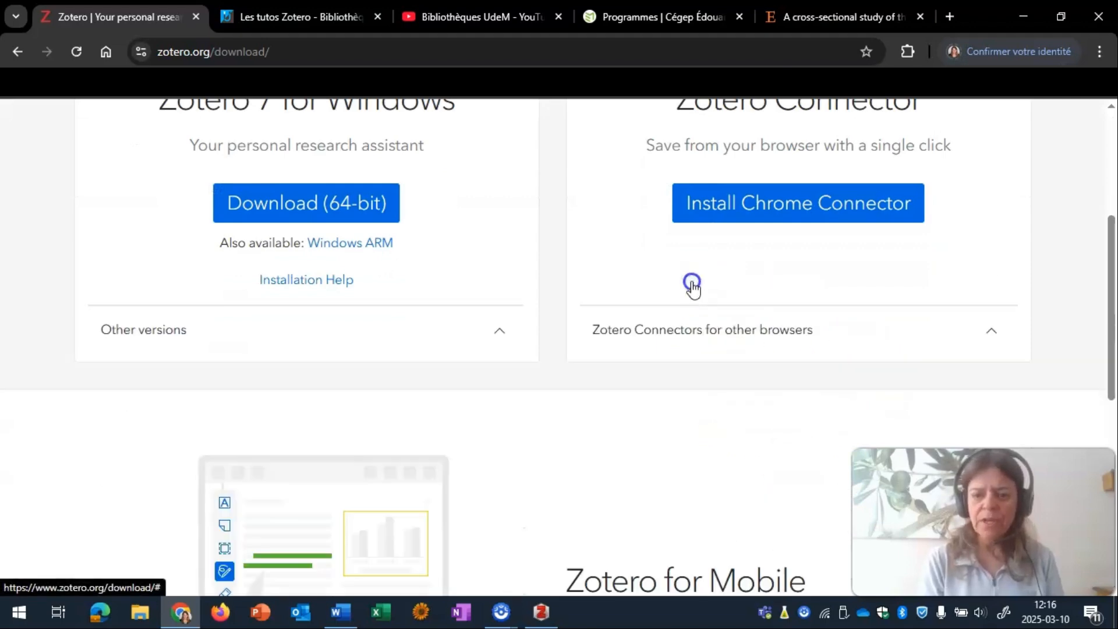
scroll(444, 406, "up", 5)
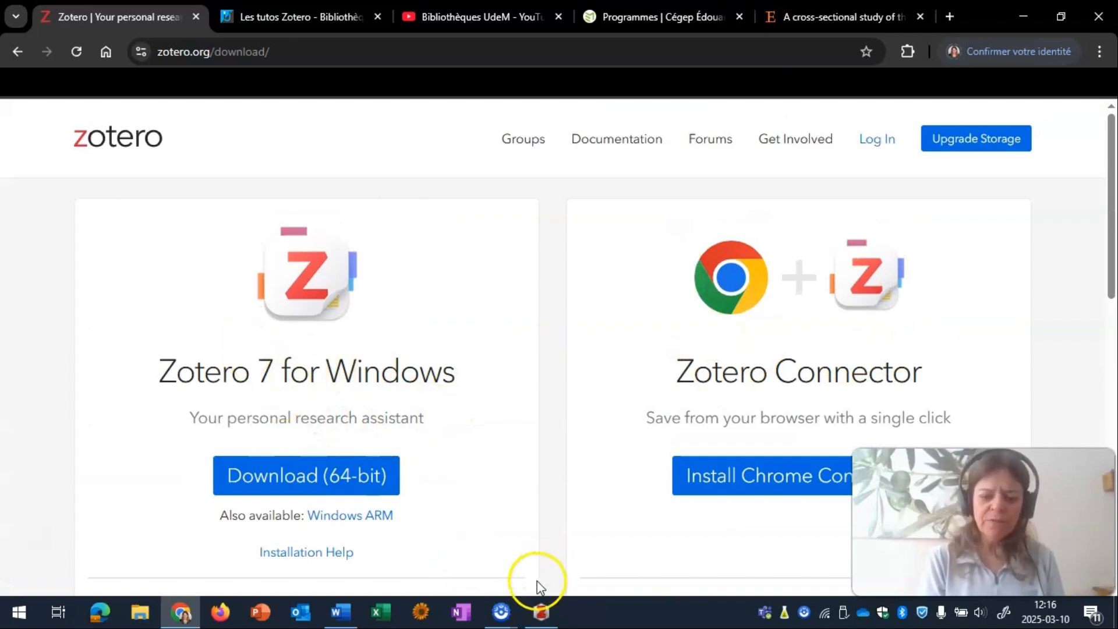
Switch to Zotero, expand the Ma bibliothèque collection and look through its references.
left_click(542, 616)
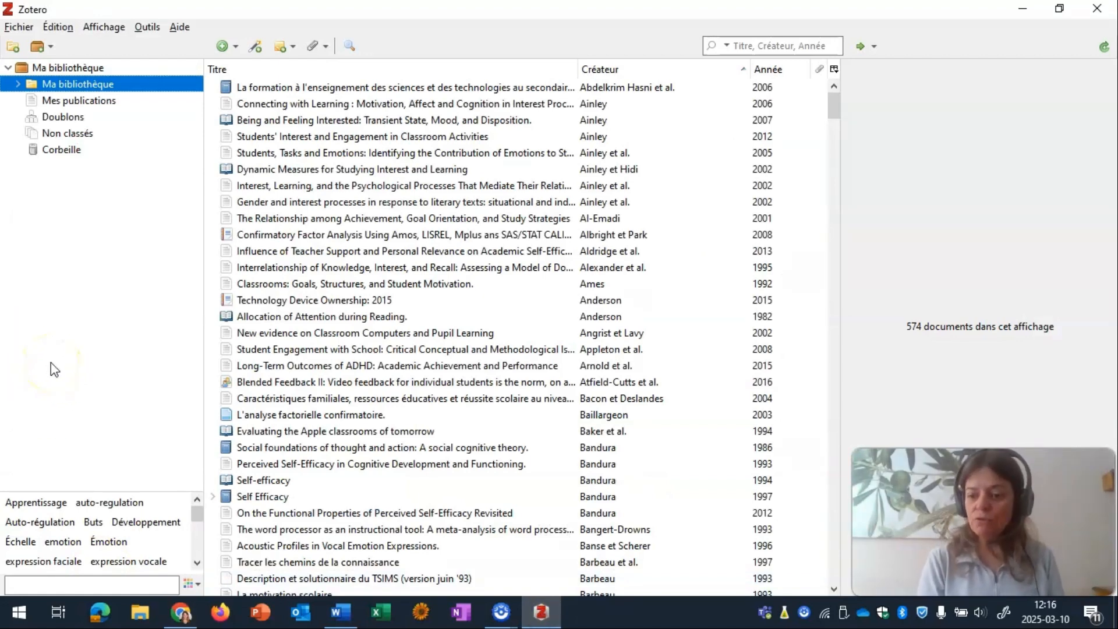
left_click(18, 85)
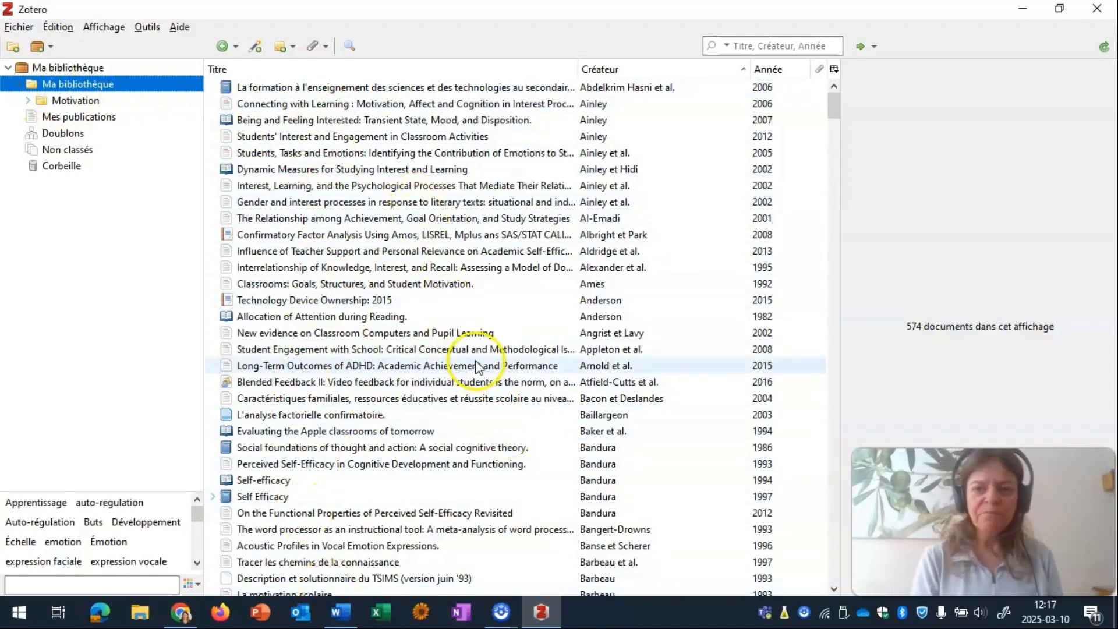
scroll(455, 352, "down", 7)
scroll(455, 352, "up", 7)
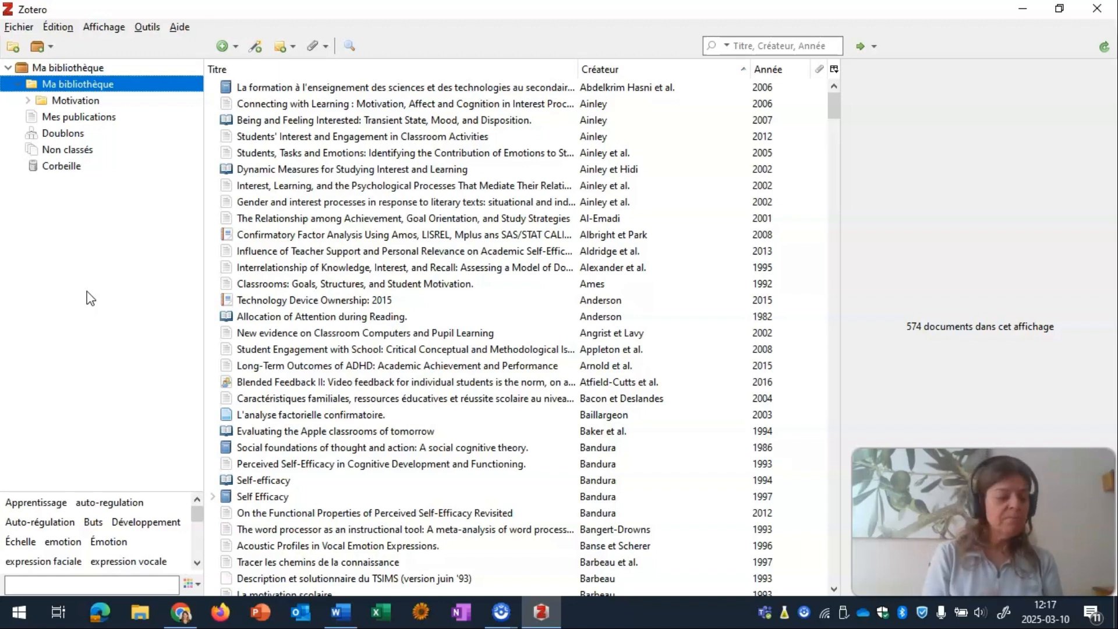
Create a subcollection named HdeV inside the Ma bibliothèque collection.
right_click(68, 92)
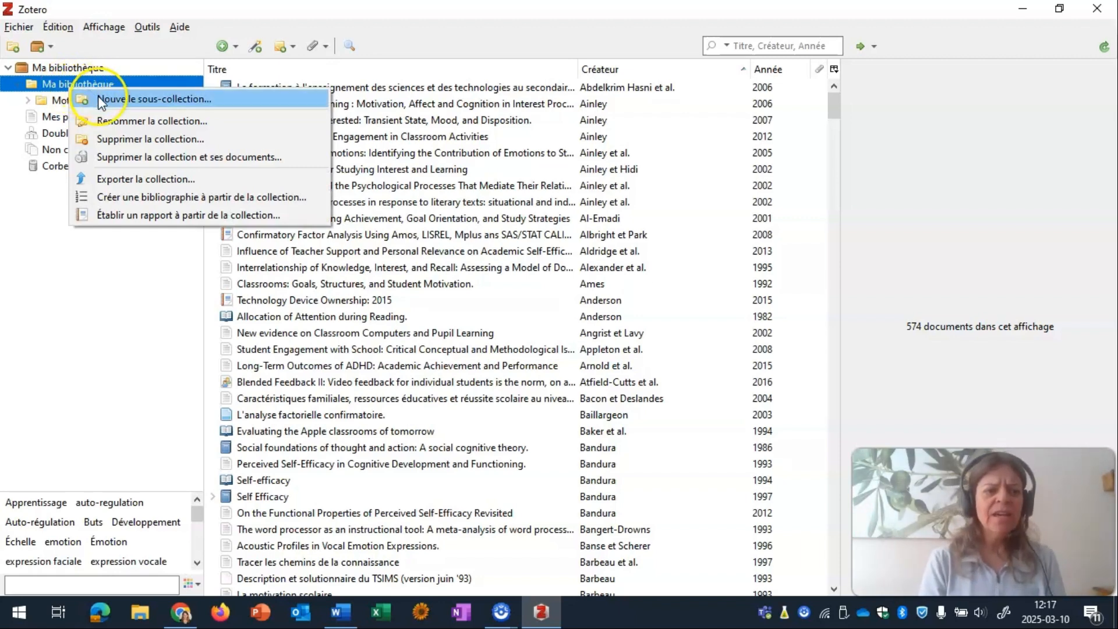
left_click(116, 99)
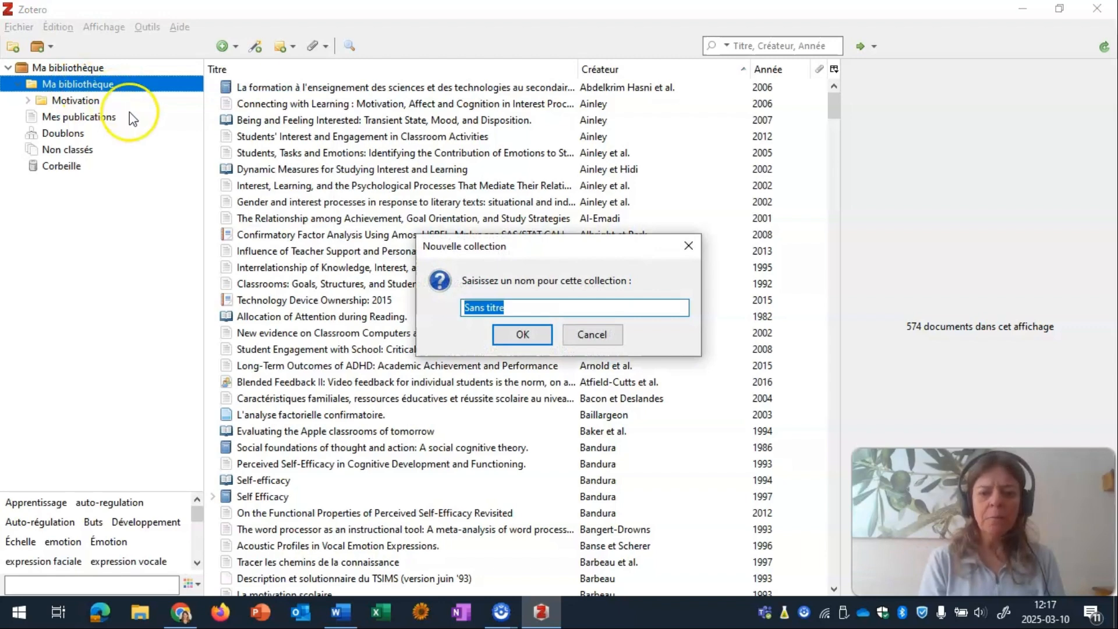
type("HdeV")
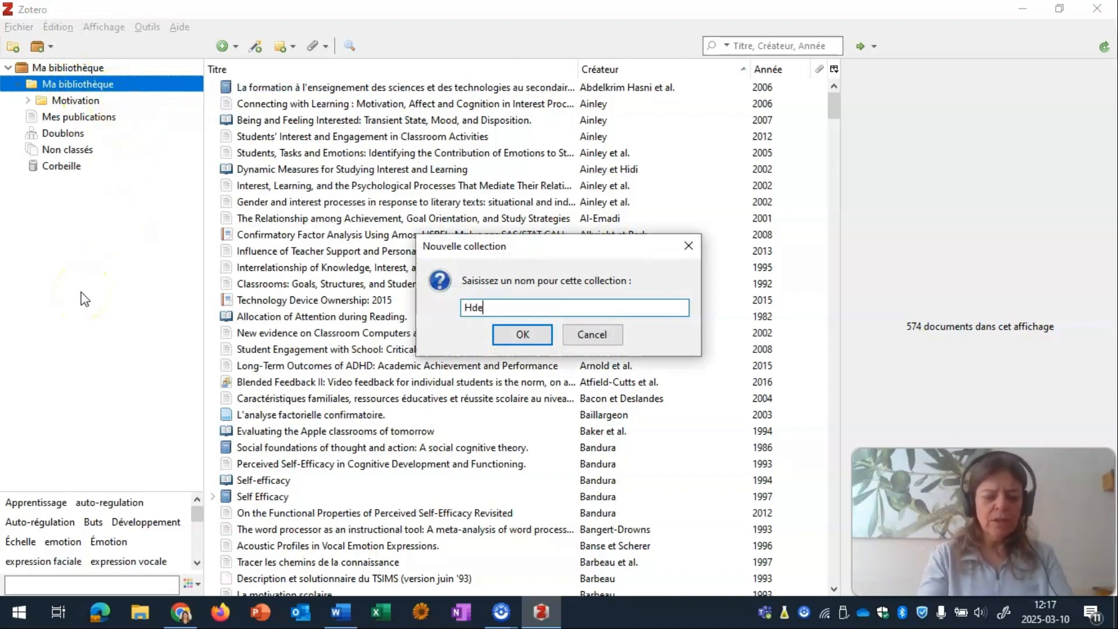
left_click(521, 333)
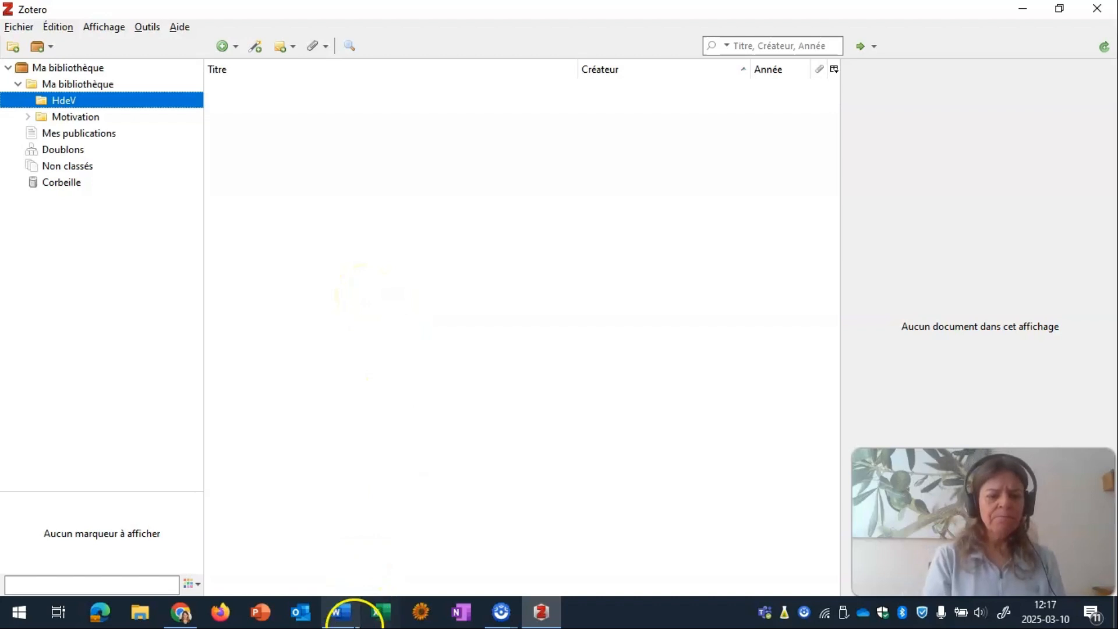
Switch to the Word document, review the sentence about sommeil and anxiété, and place the cursor after "post-secondaire".
left_click(342, 618)
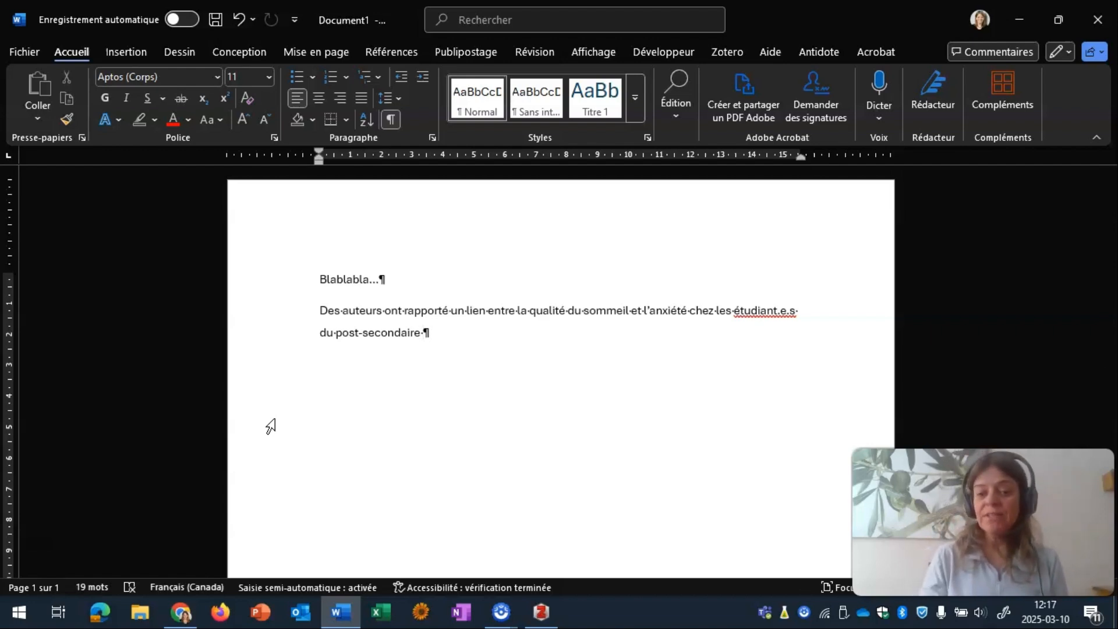
left_click_drag(304, 280, 372, 275)
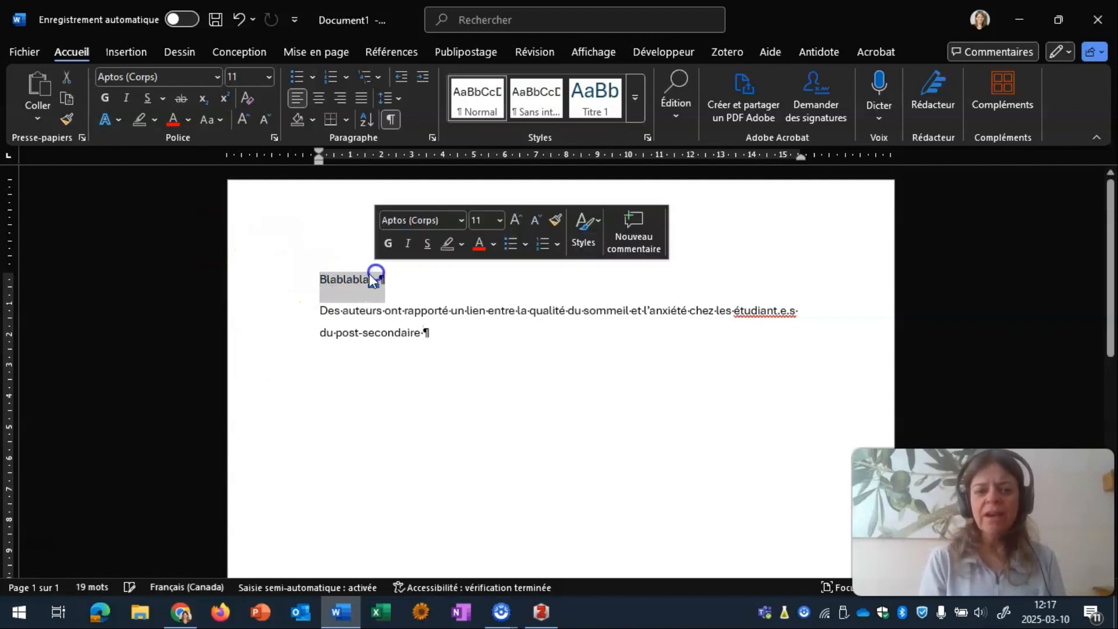
left_click(358, 313)
left_click_drag(584, 312, 634, 313)
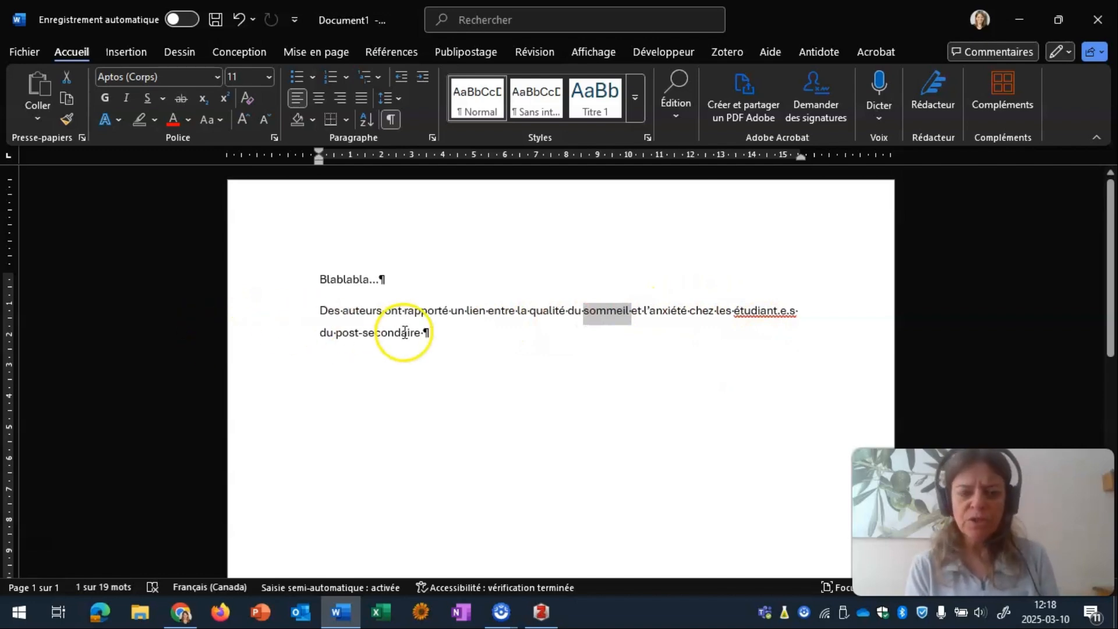
left_click(434, 332)
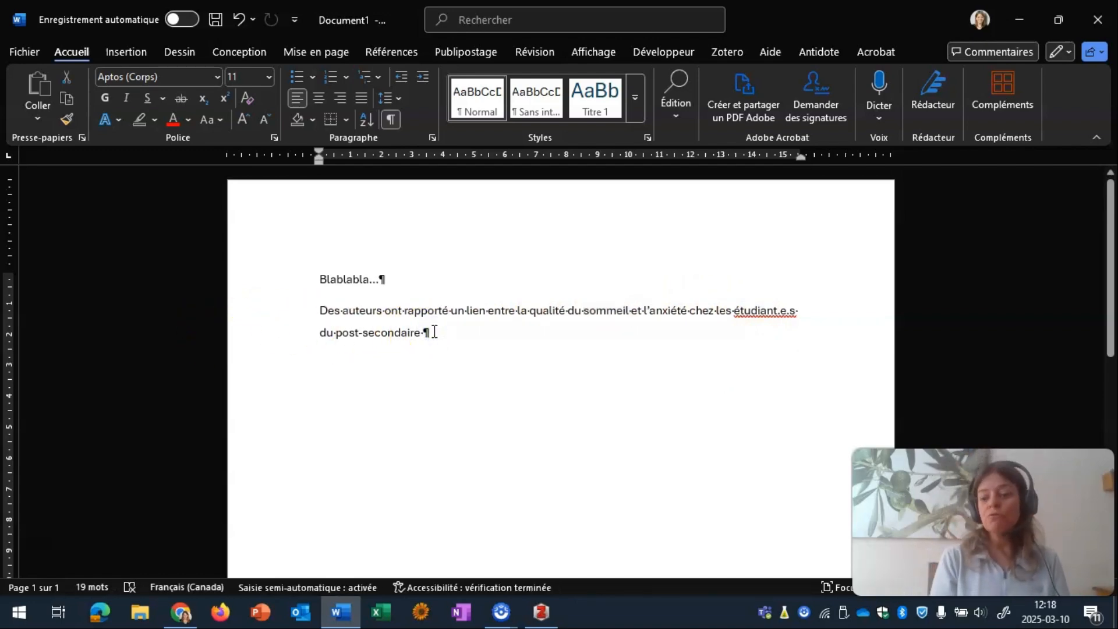
Switch to Chrome, open the postsecondary sleep quality and anxiety article from Google Scholar, and save it to HdeV with Zotero Connector.
left_click(179, 612)
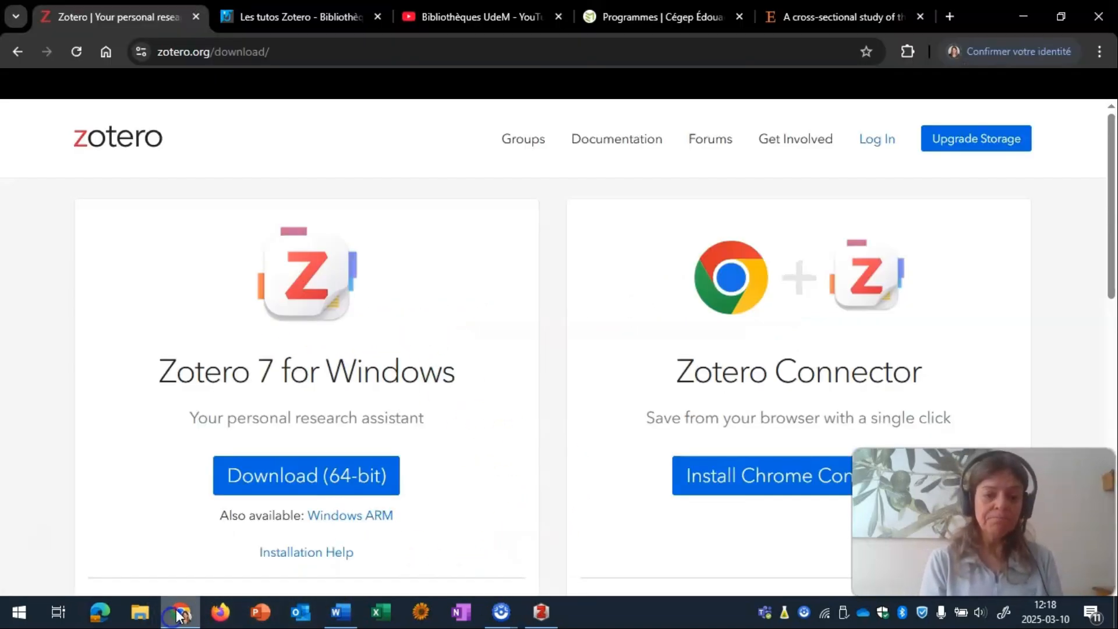
left_click(822, 17)
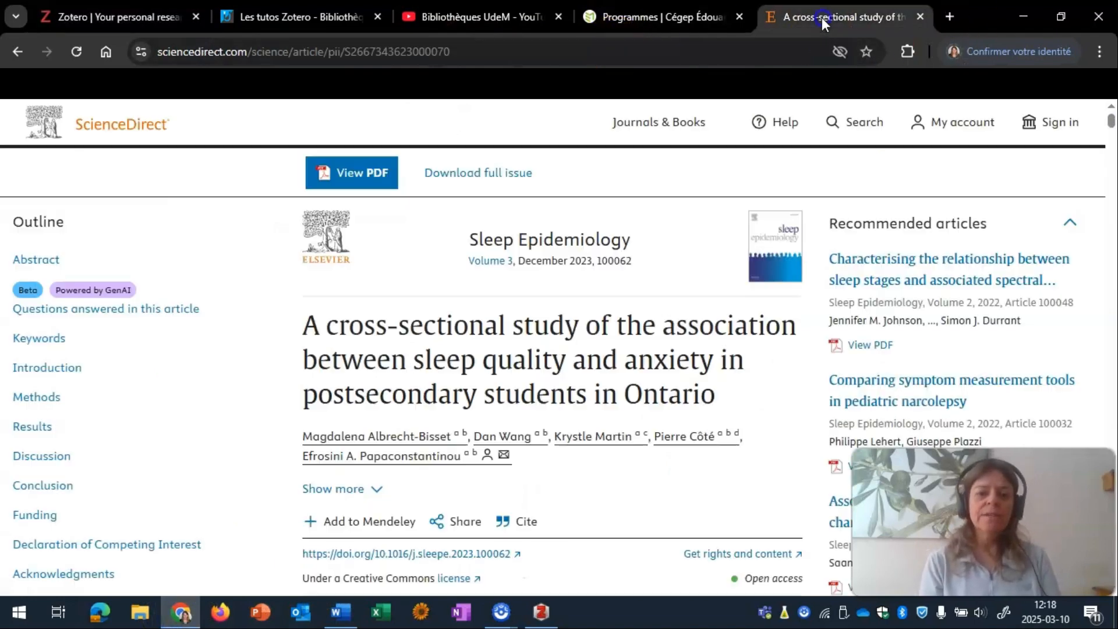
left_click(16, 52)
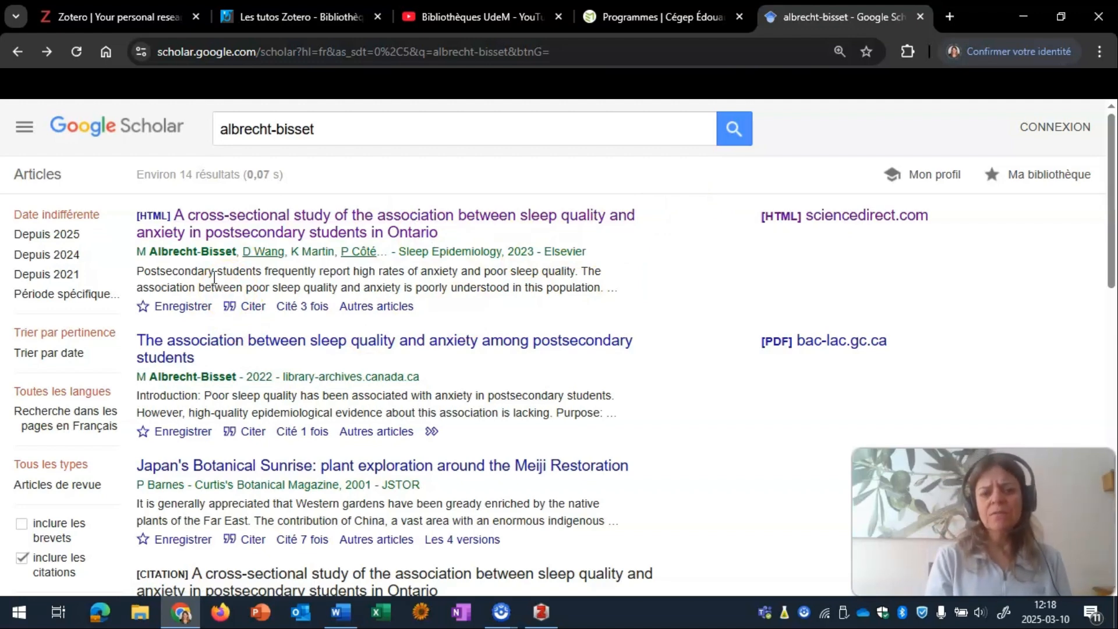
left_click(246, 219)
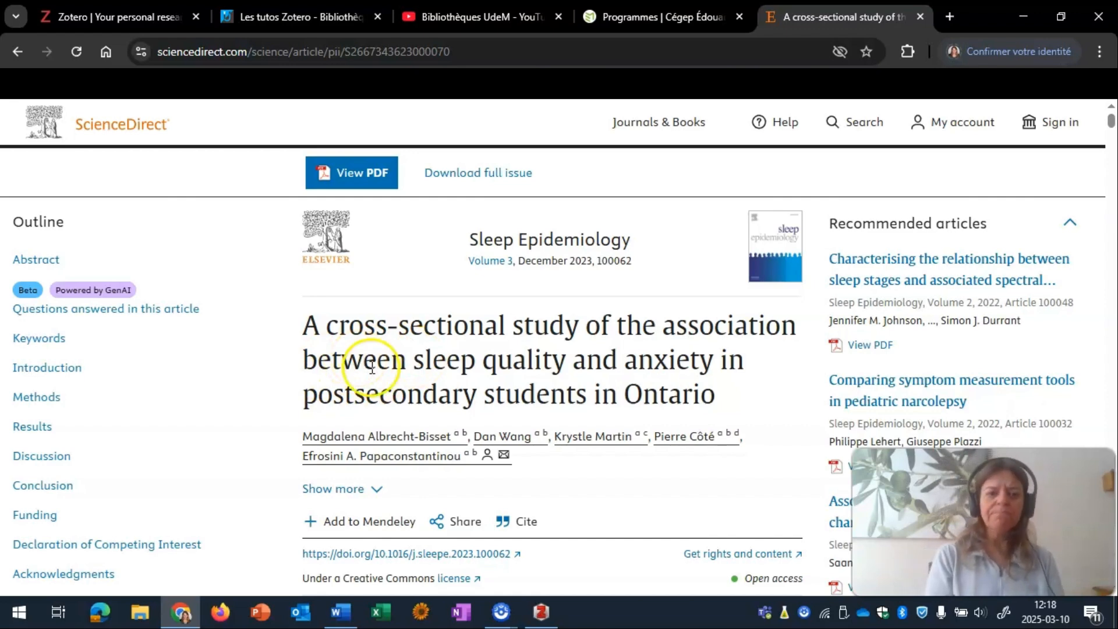
left_click(907, 53)
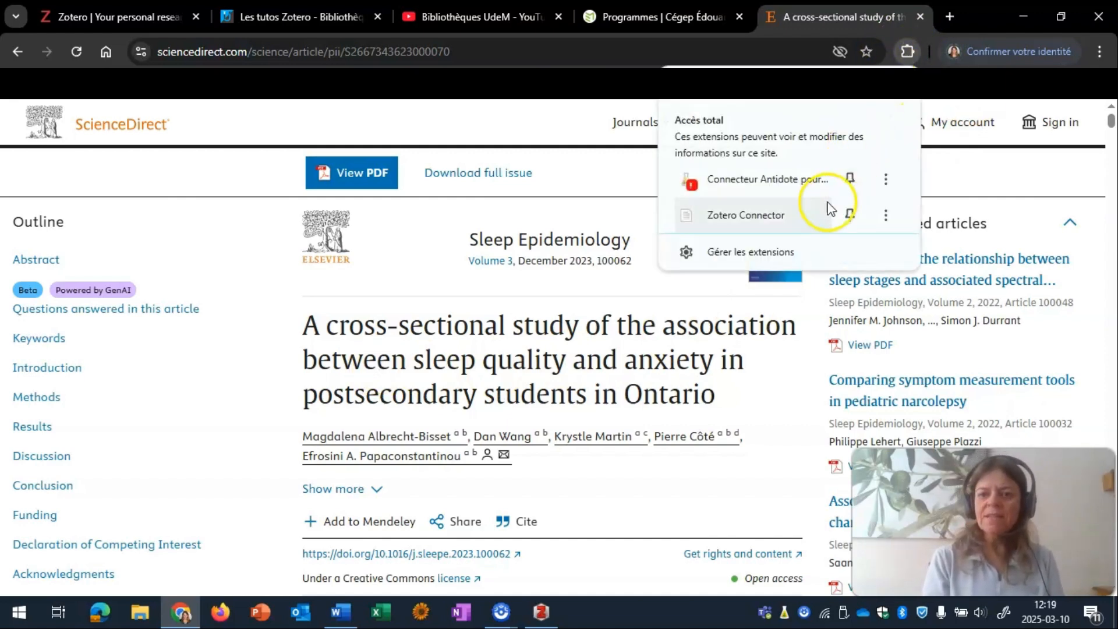
left_click(731, 219)
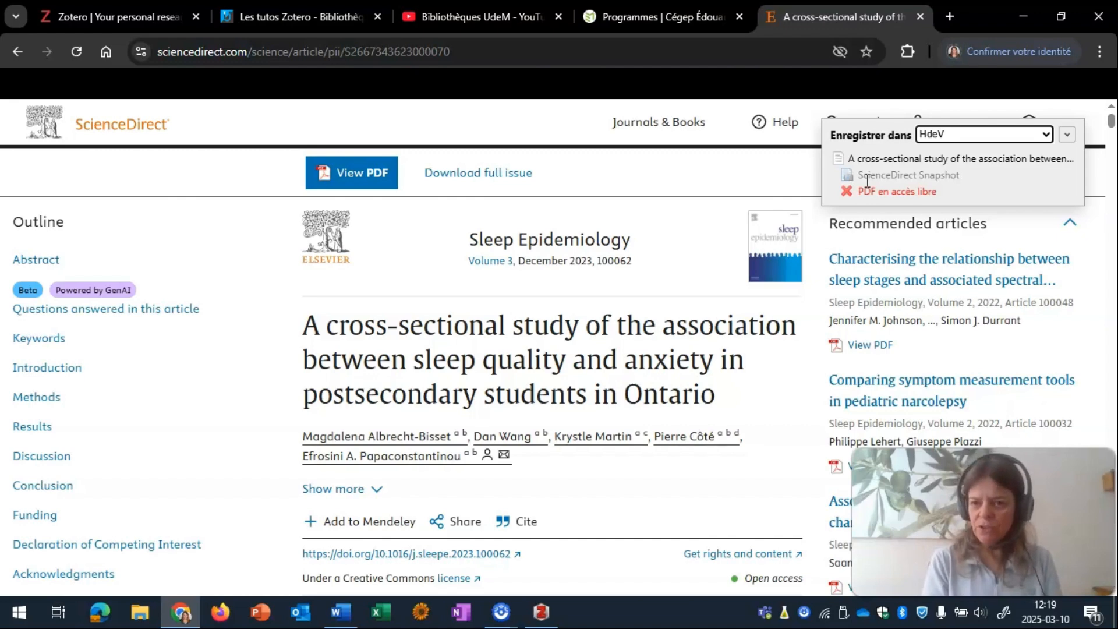
Switch to Zotero and examine the bibliographic details of the saved article in the HdeV collection.
left_click(539, 614)
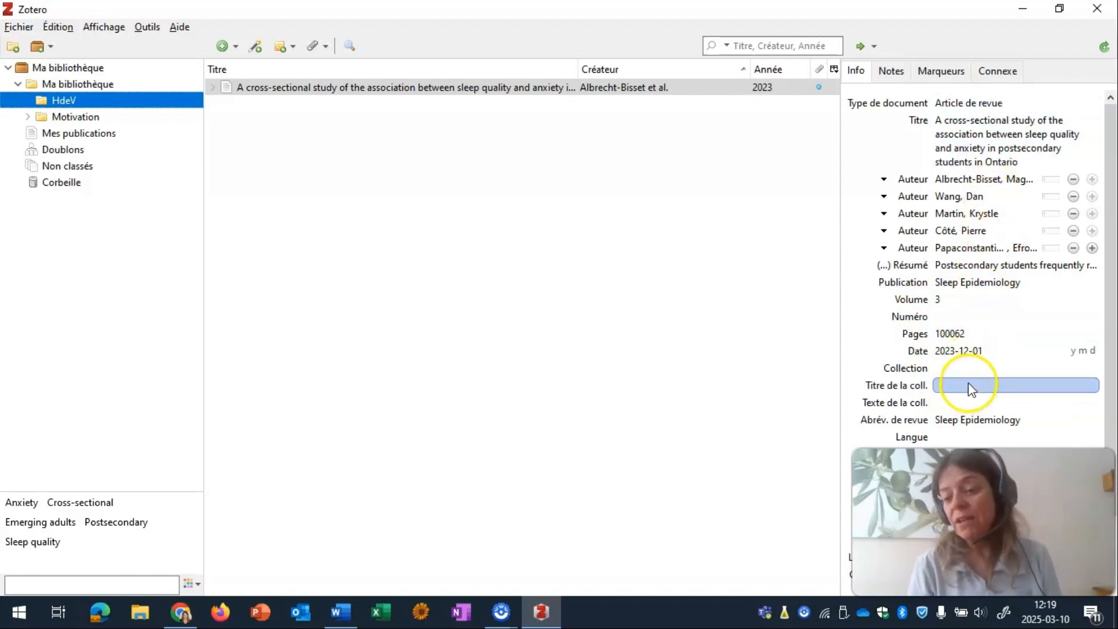
left_click(980, 371)
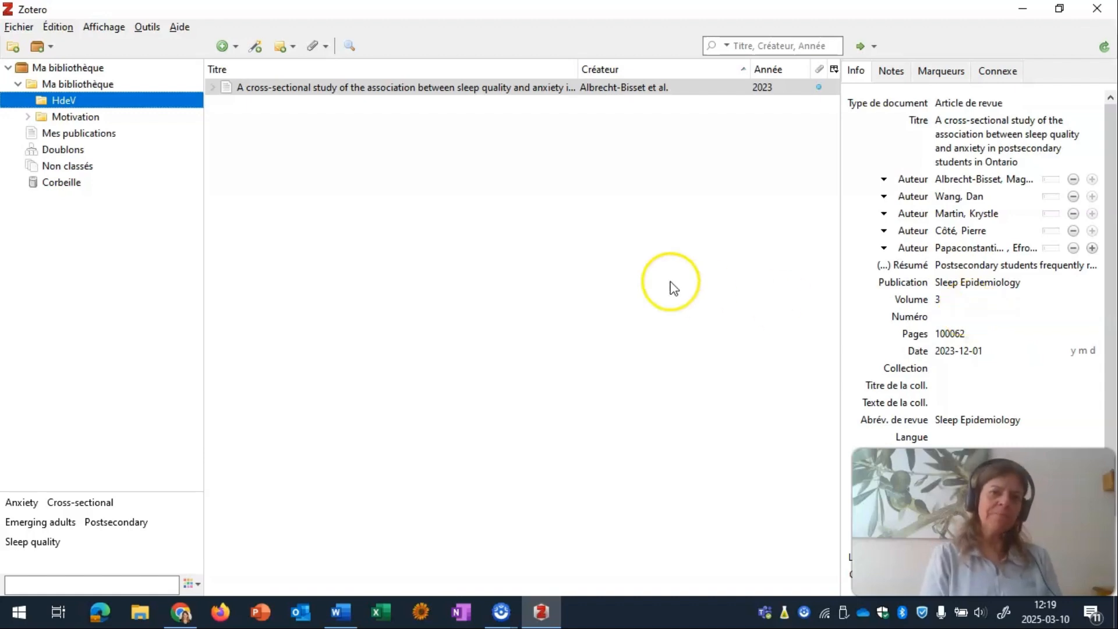
left_click(243, 93)
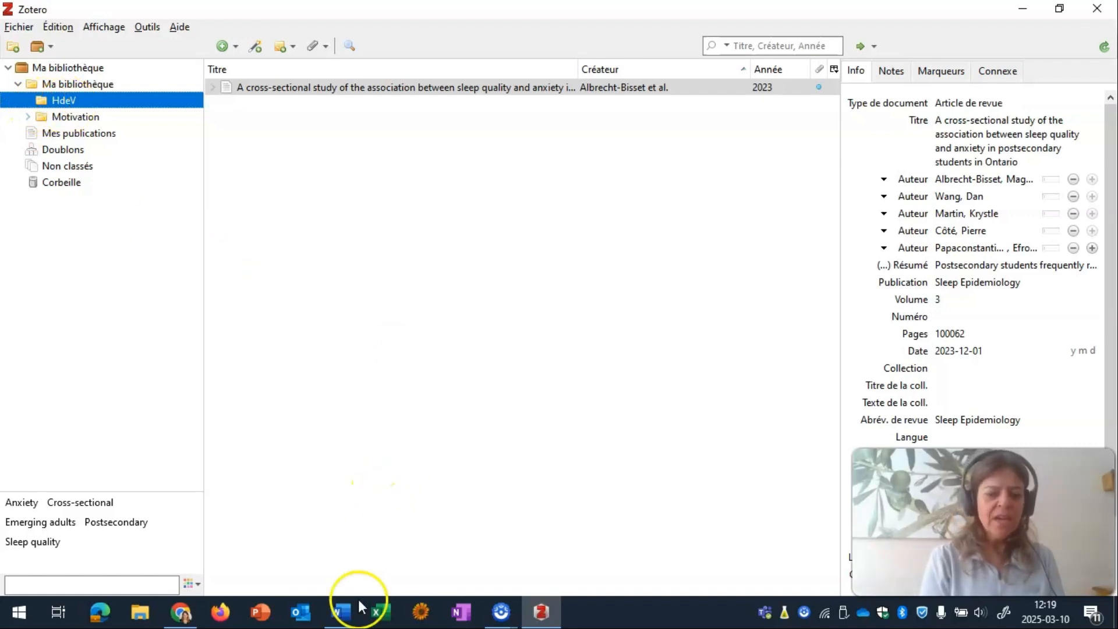
Switch to Word, start a Zotero citation, and accept American Psychological Association (APA) 7th edition style in Français (Canada), with citations stored as fields.
left_click(343, 621)
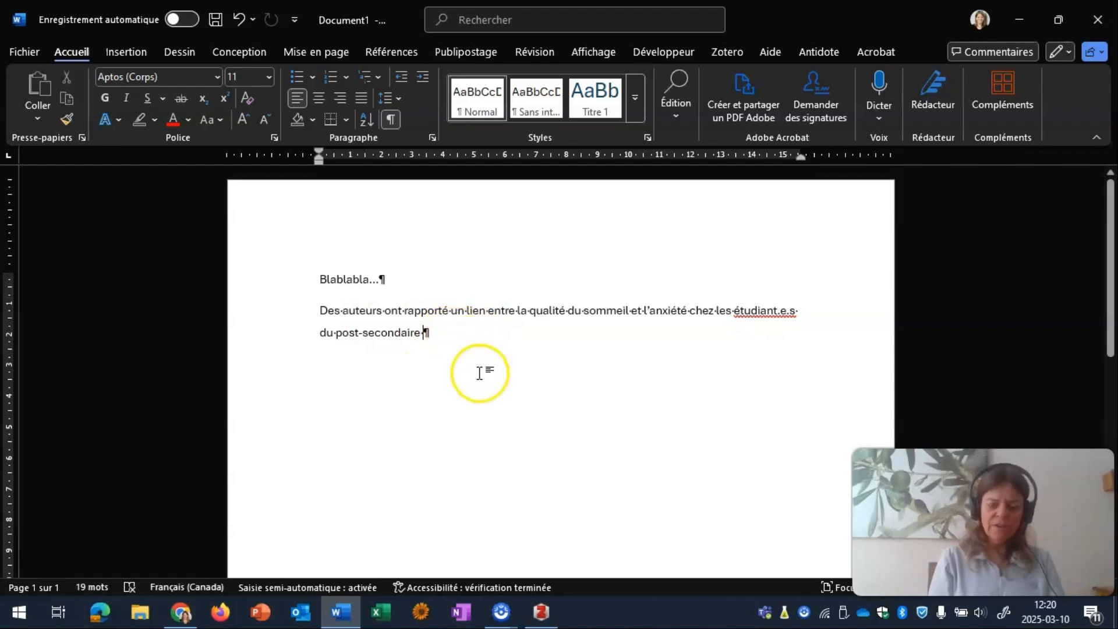
mouse_move(545, 618)
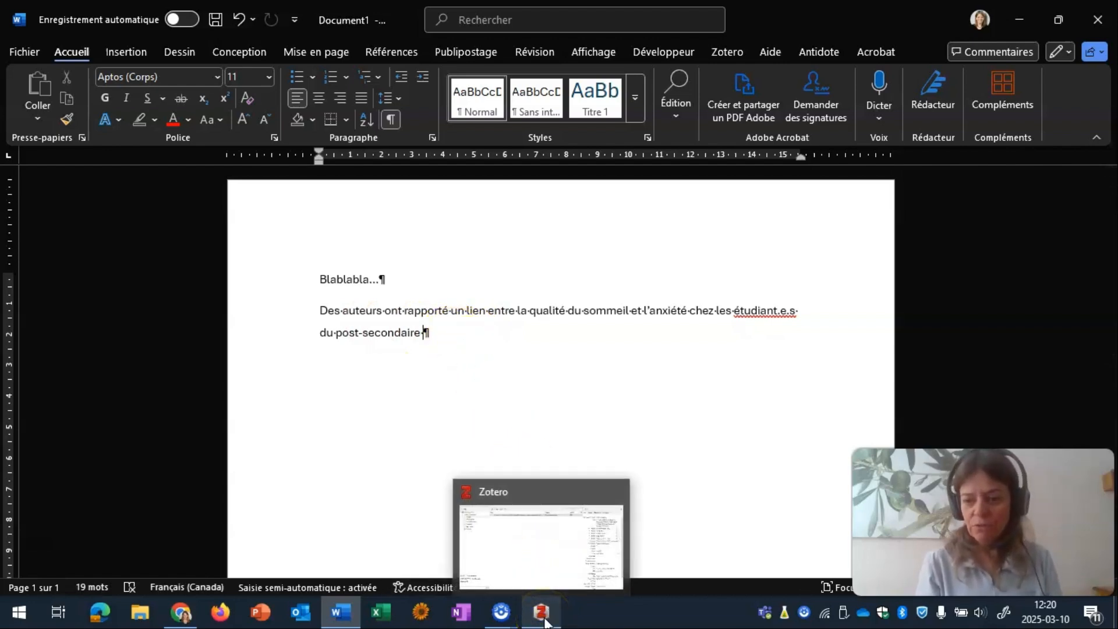
left_click(724, 54)
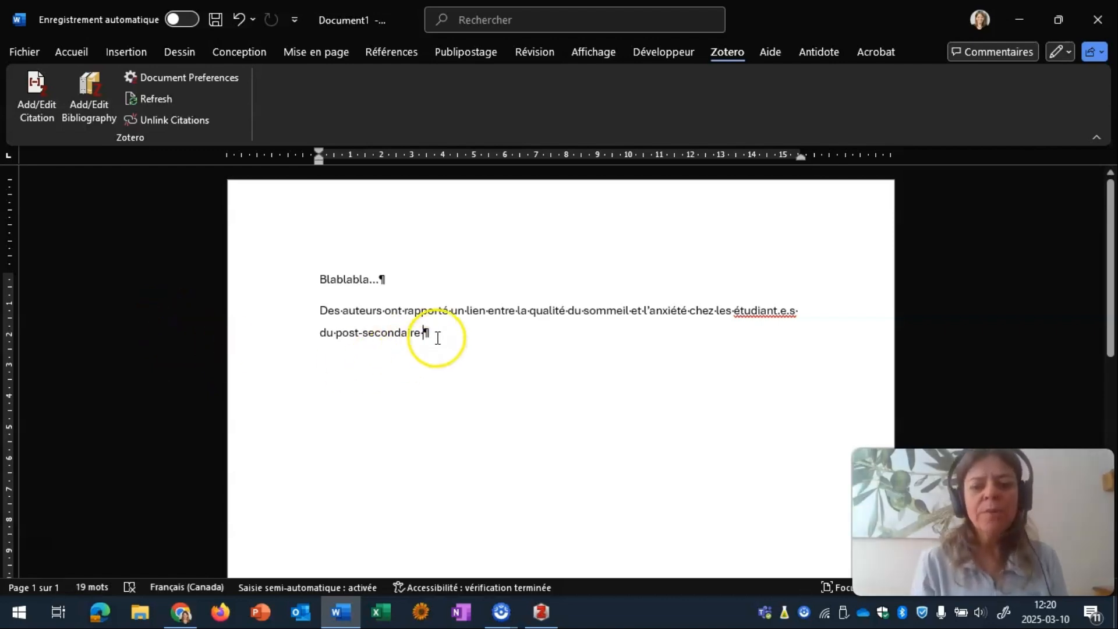
left_click(31, 85)
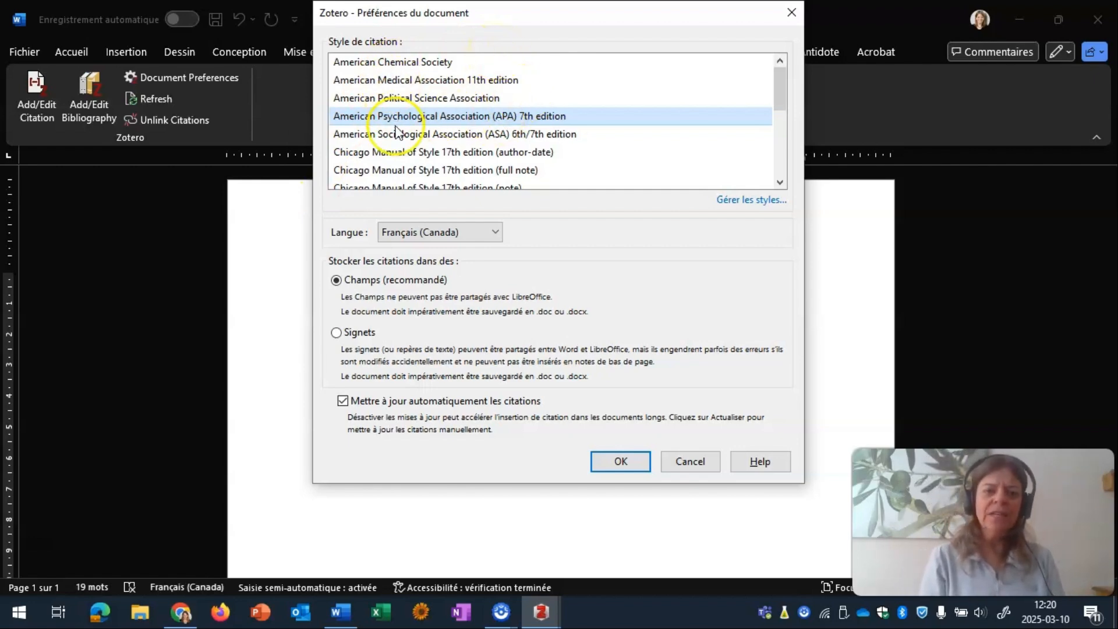
mouse_move(781, 90)
left_mouse_down()
mouse_move(779, 156)
mouse_move(779, 88)
left_mouse_up()
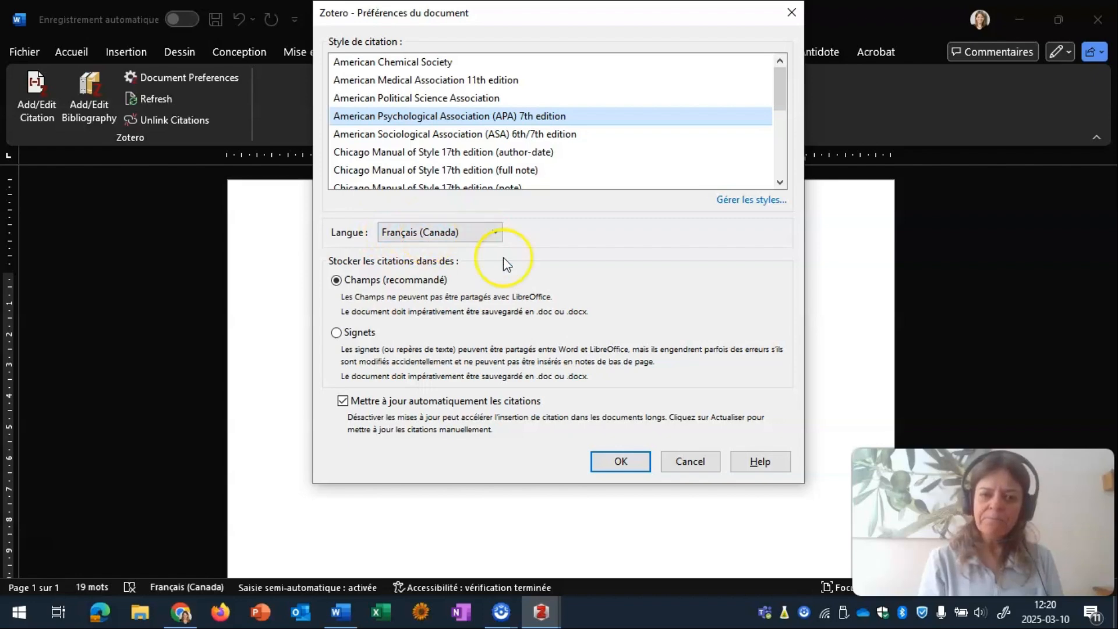
left_click(610, 463)
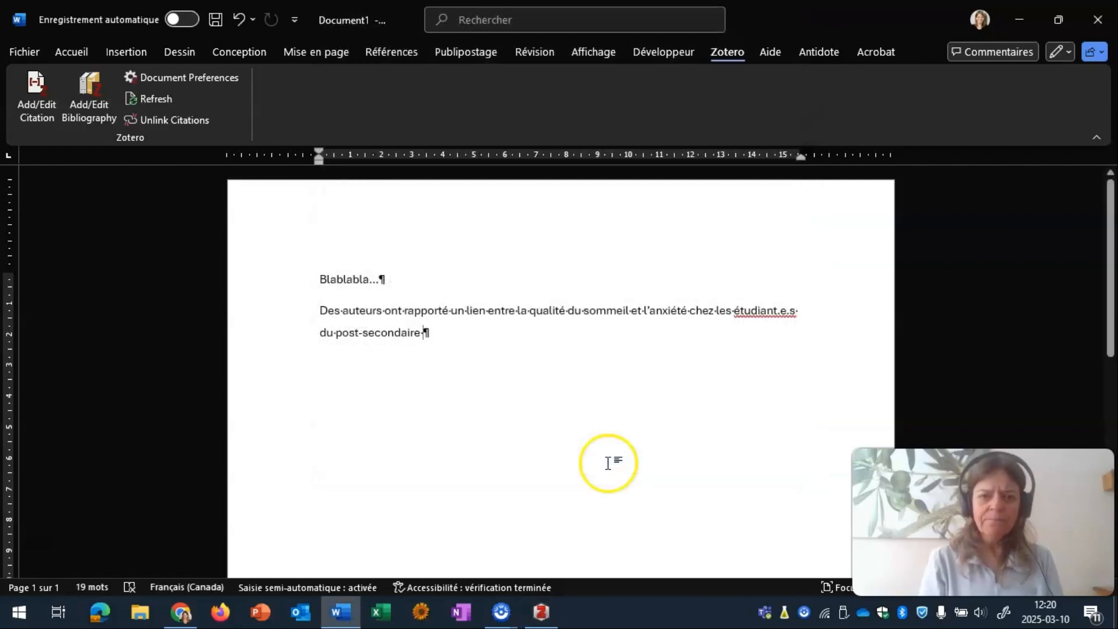
Insert a Zotero citation for the 2023 Sleep Epidemiology article on sleep quality and anxiety after "post-secondaire".
left_click(36, 93)
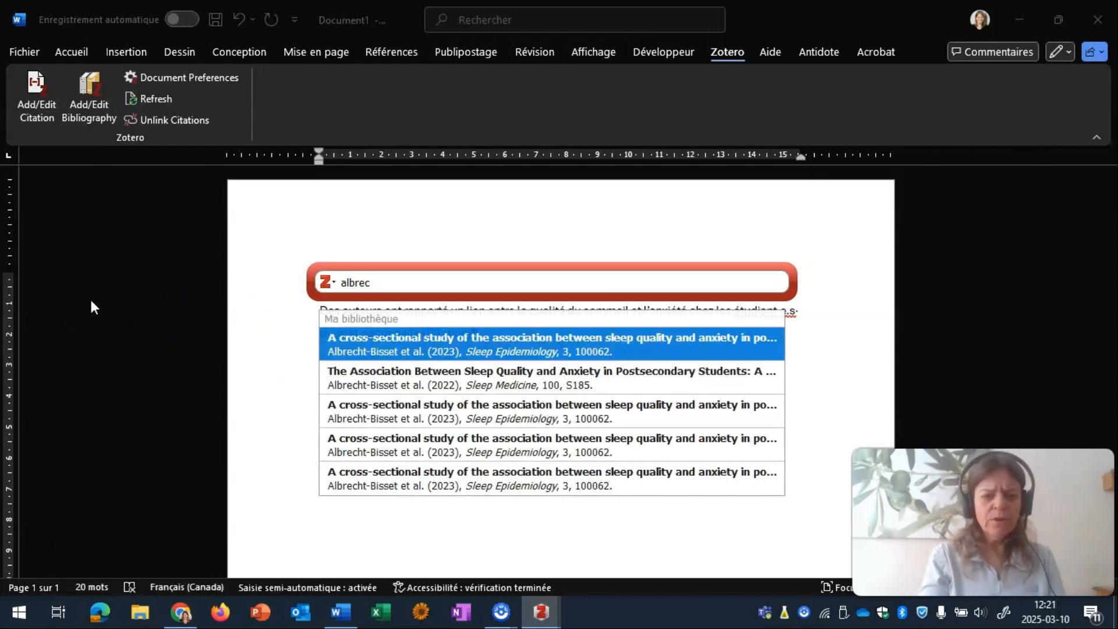
left_click(378, 342)
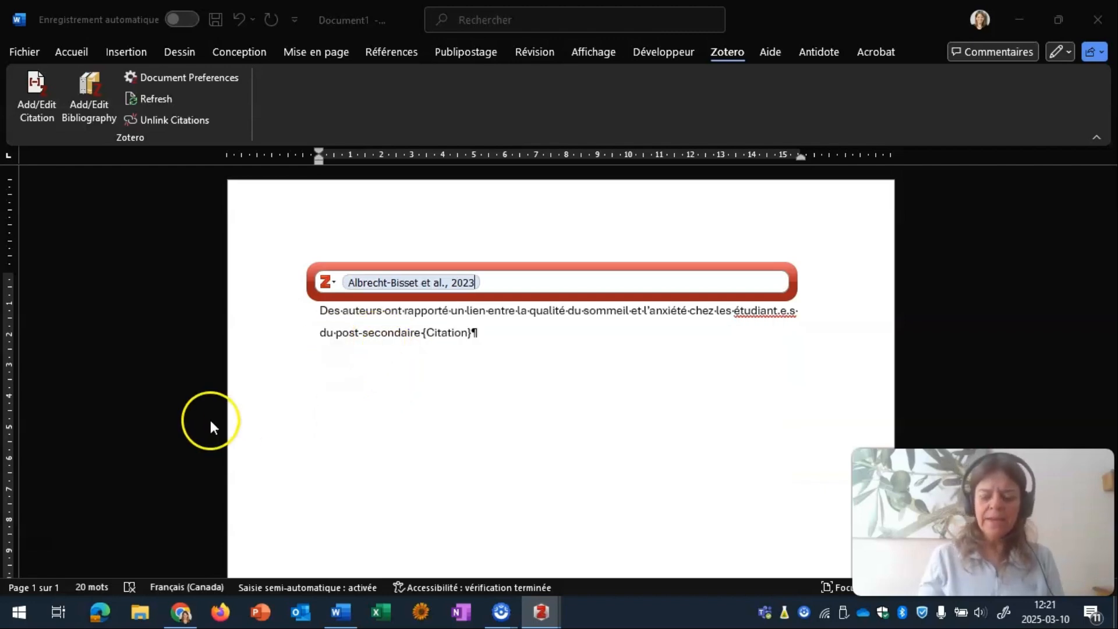
key("Return")
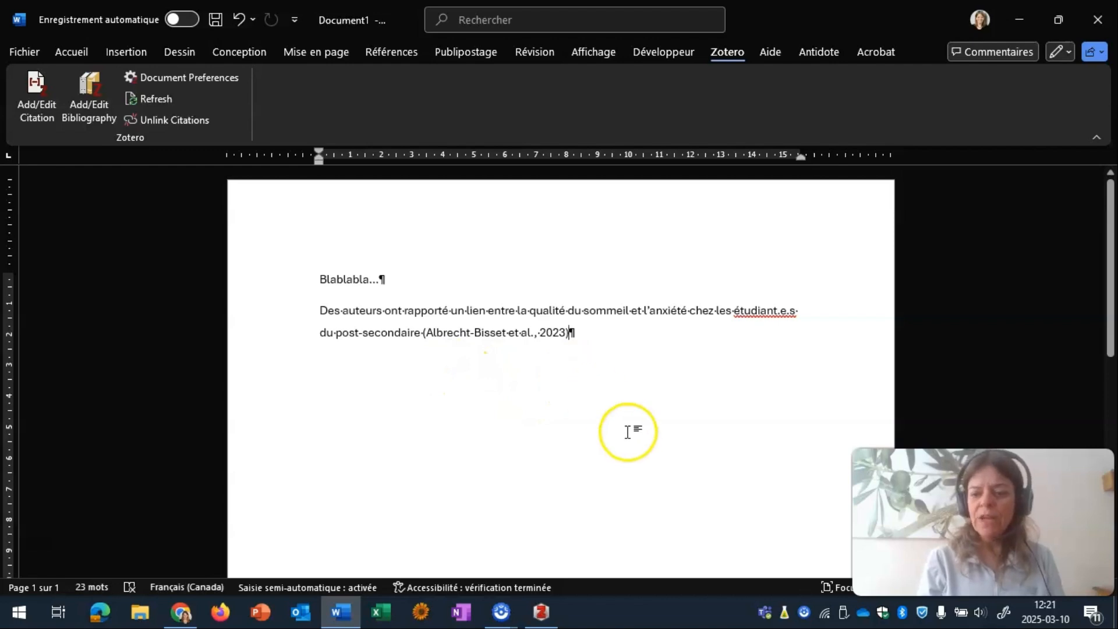
Add the filler text "gndnvnasnmv kdjscln" after the in-text citation, followed by three new paragraphs.
type("gndnvn")
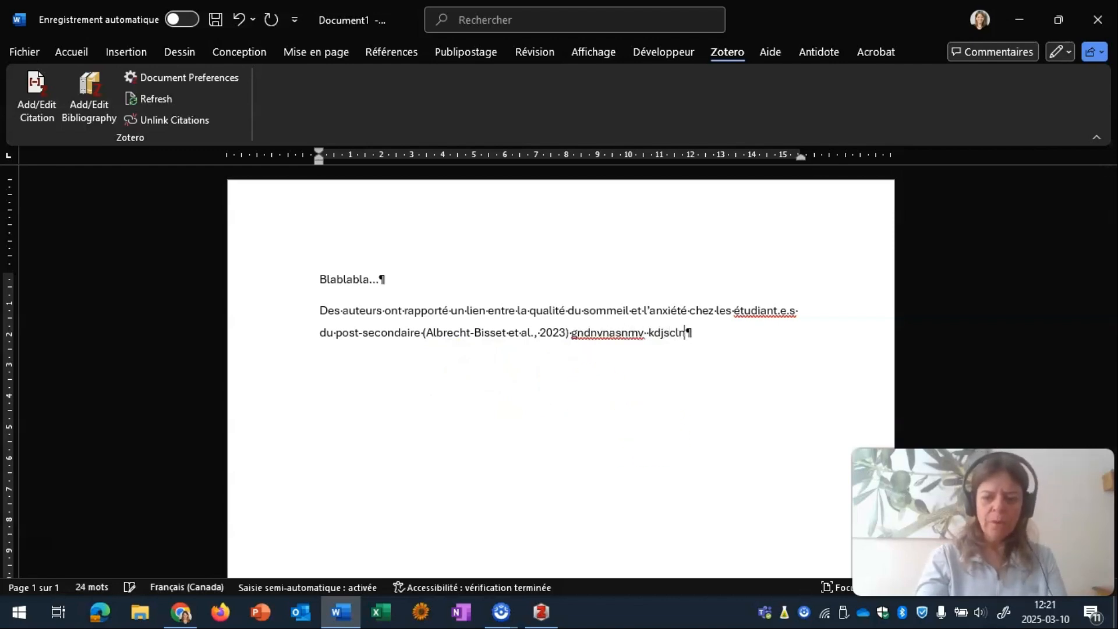
type("asnmv  kdjscln")
key("Return")
key("Return")
key("Return")
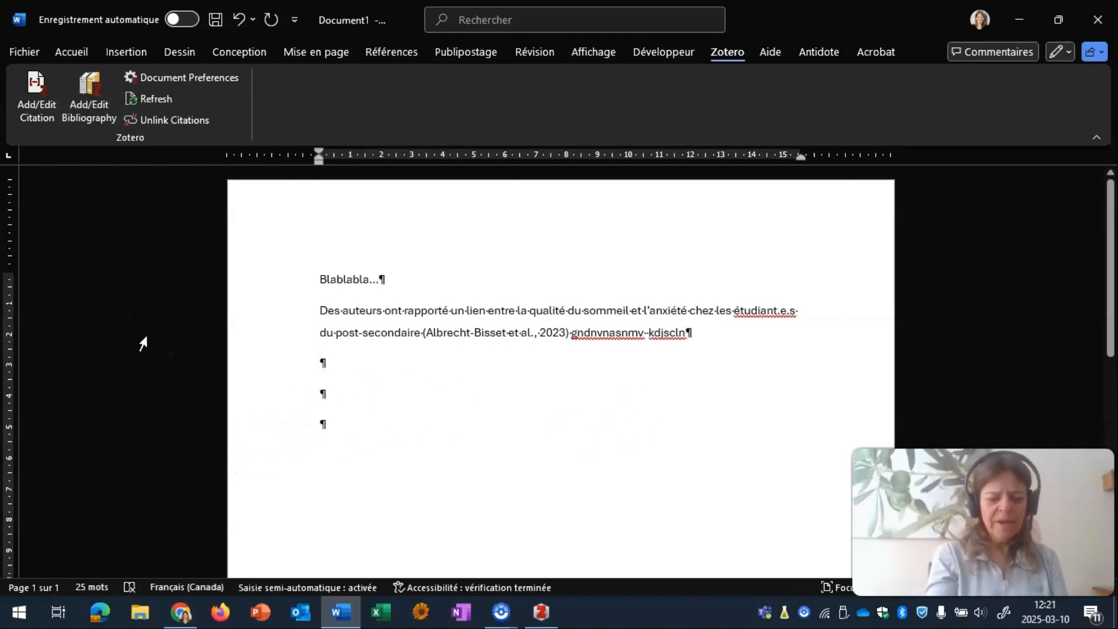
Write the heading "Références" in the last paragraph and insert the Zotero bibliography beneath it.
type("Références")
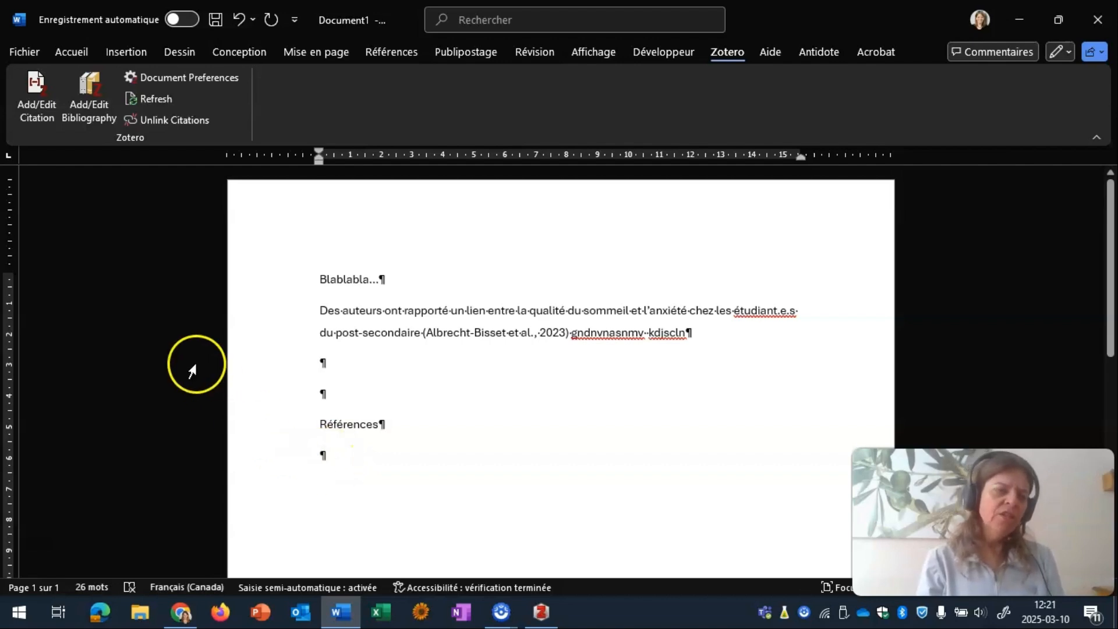
left_click(90, 101)
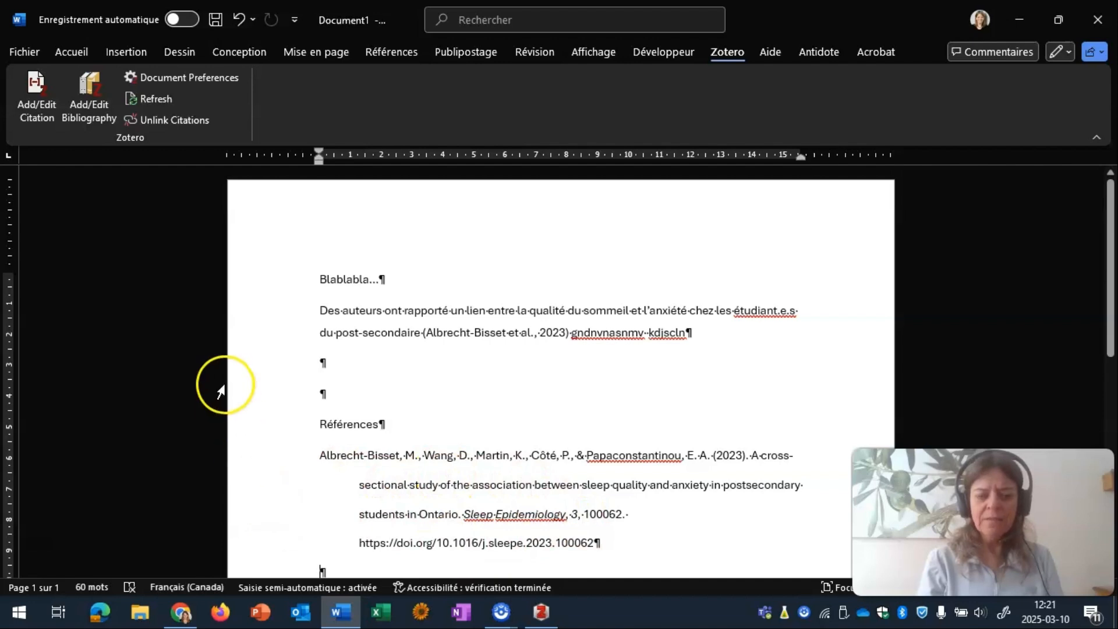
scroll(222, 390, "down", 2)
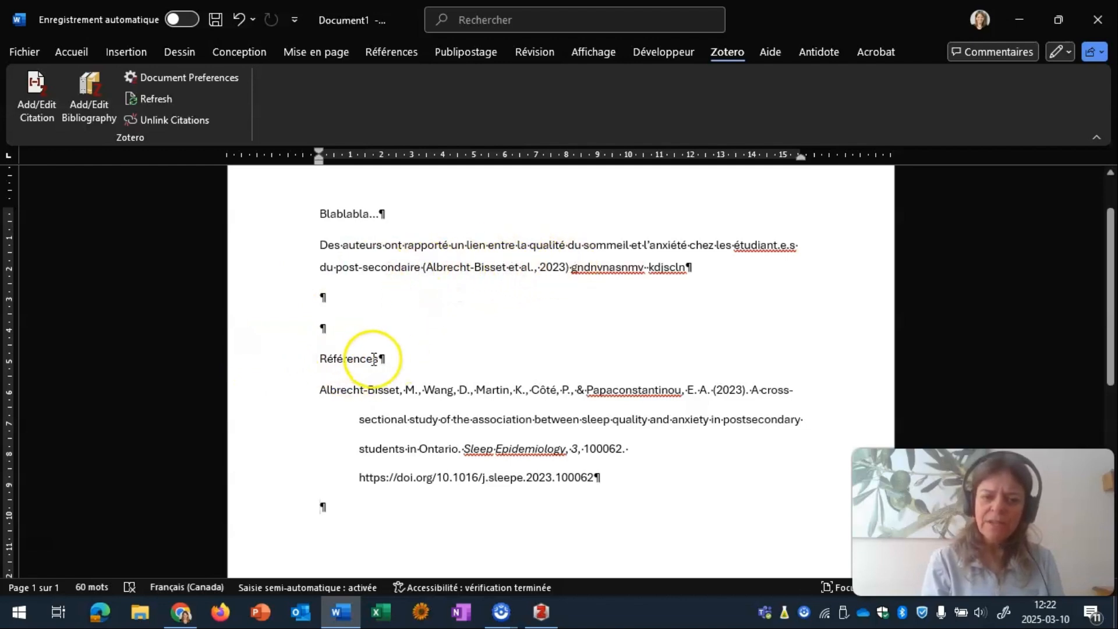
Replace the "&" before the last author in the bibliography entry with "et".
double_click(581, 389)
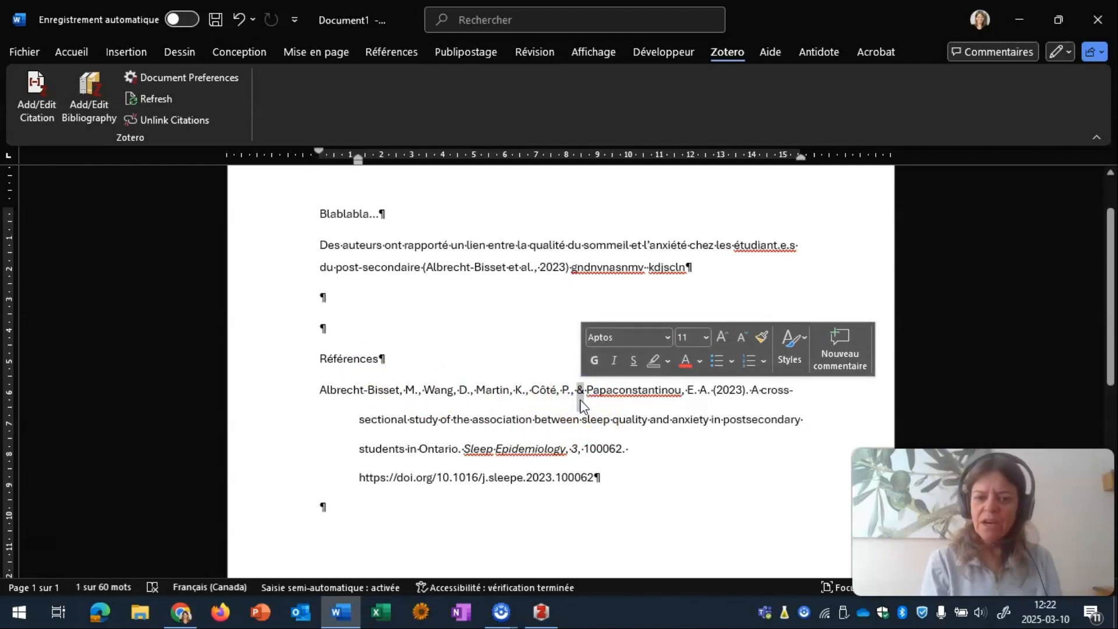
type("et")
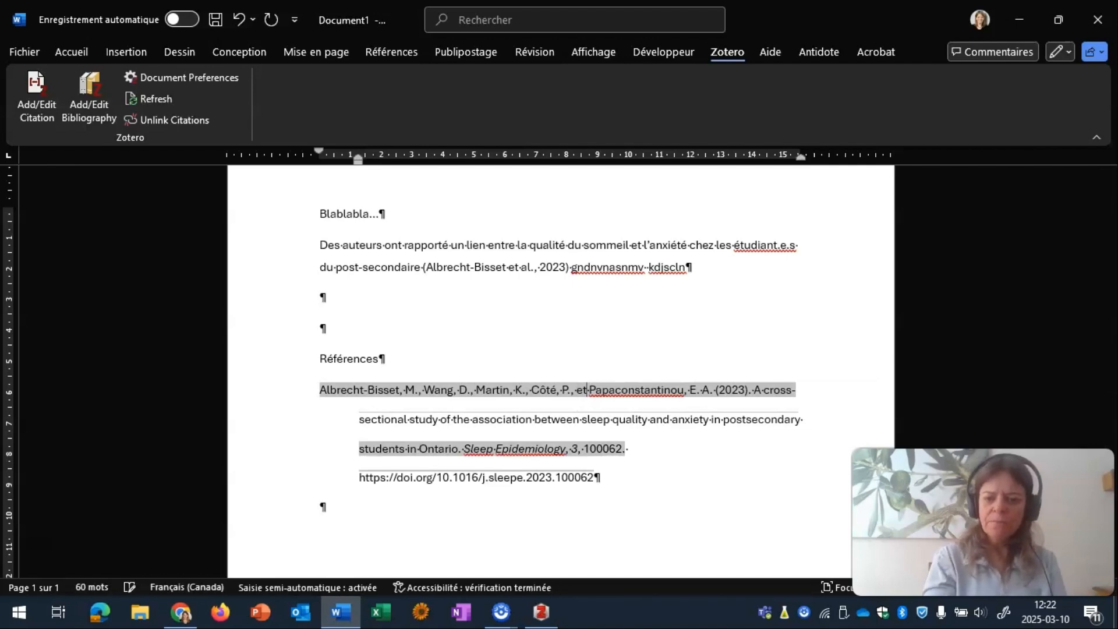
left_click(385, 359)
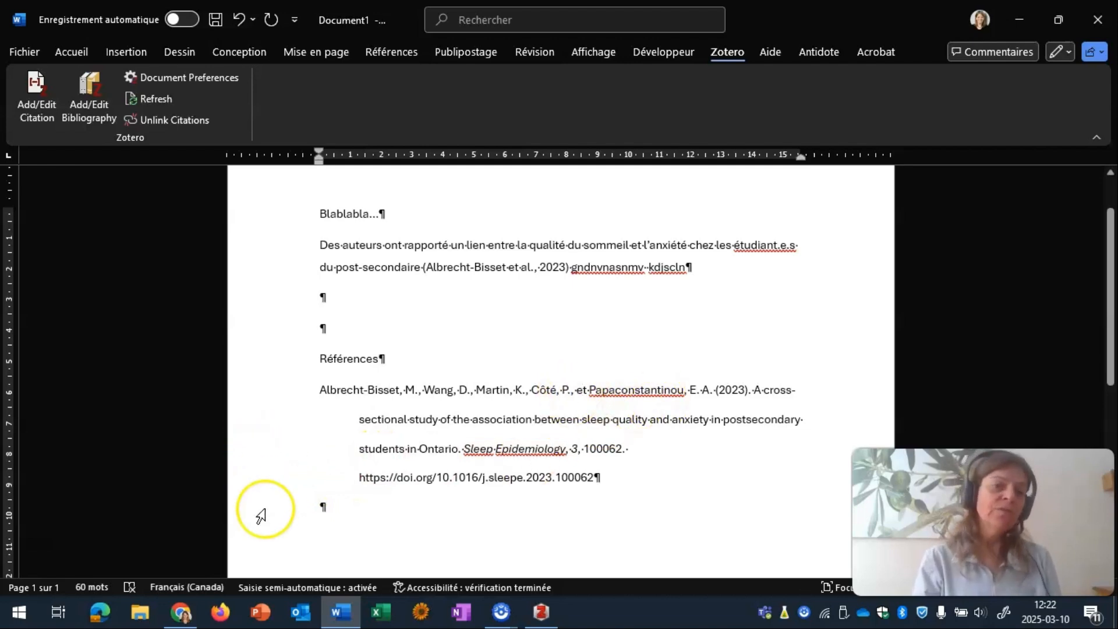
Append the filler text "vndnvns djfkjsajj" and insert a Zotero citation for the 2009 article "Interest and Identity Development in Instruction" after it.
left_click(696, 268)
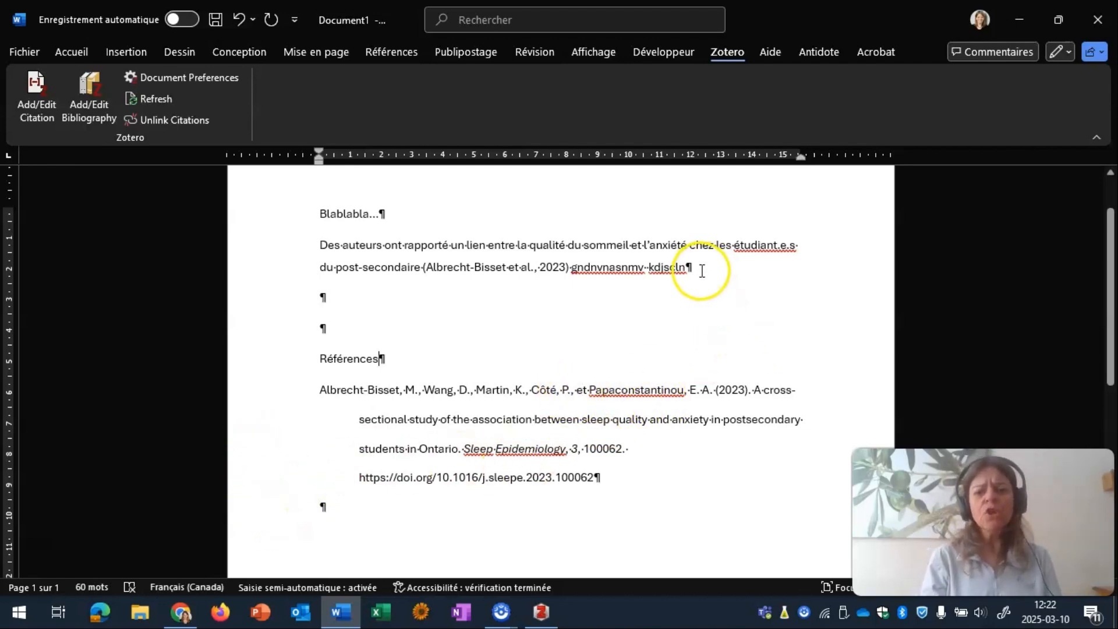
type("vndnvns  djfkjsajj")
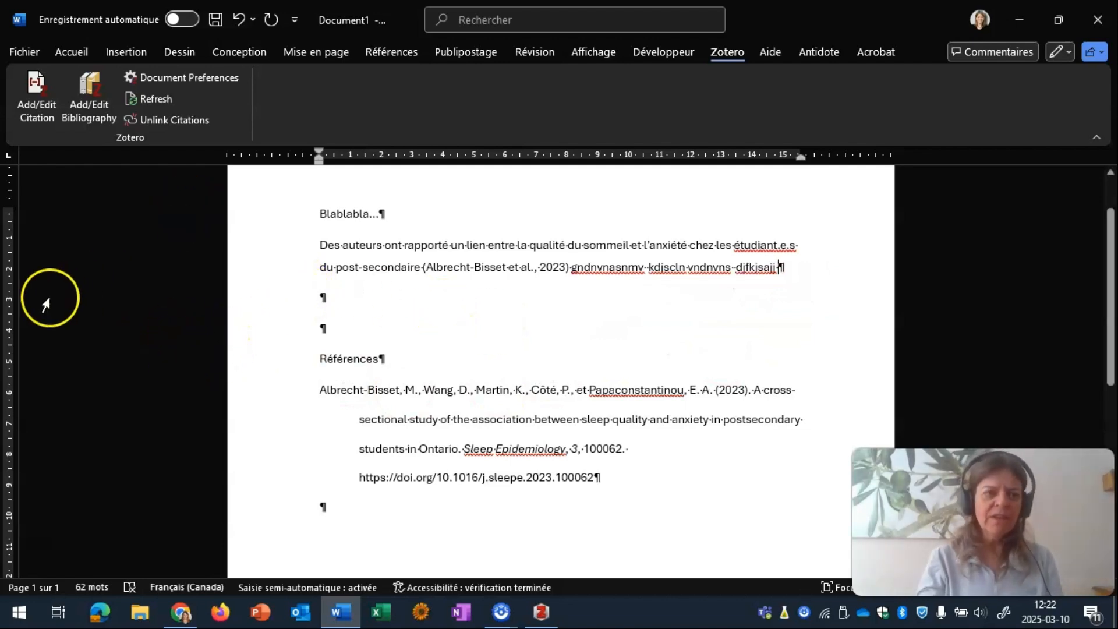
left_click(30, 104)
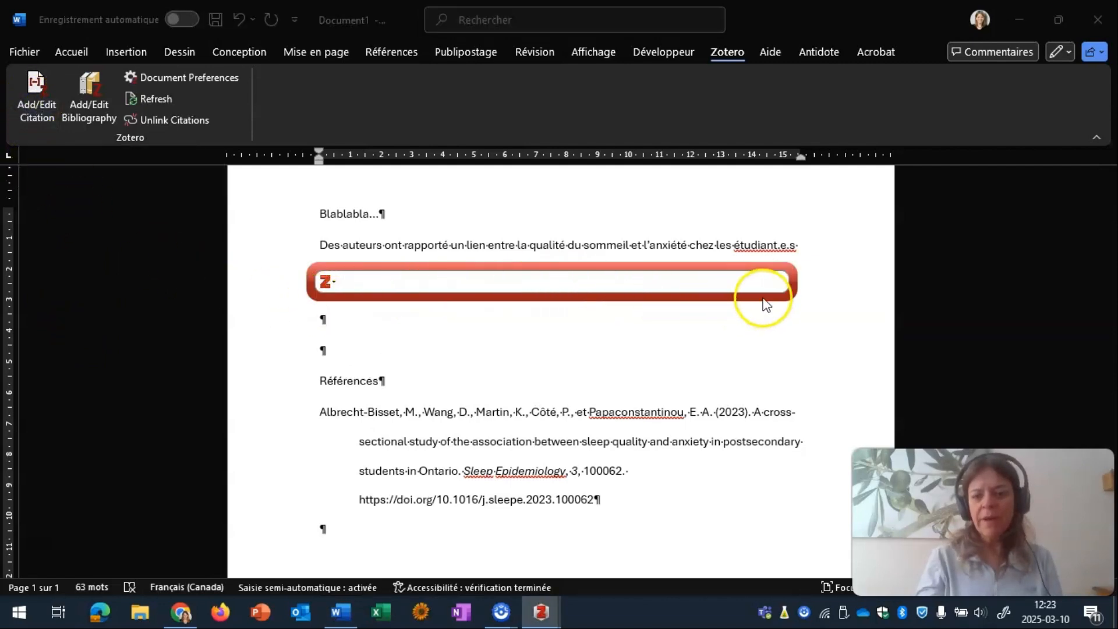
type("ren")
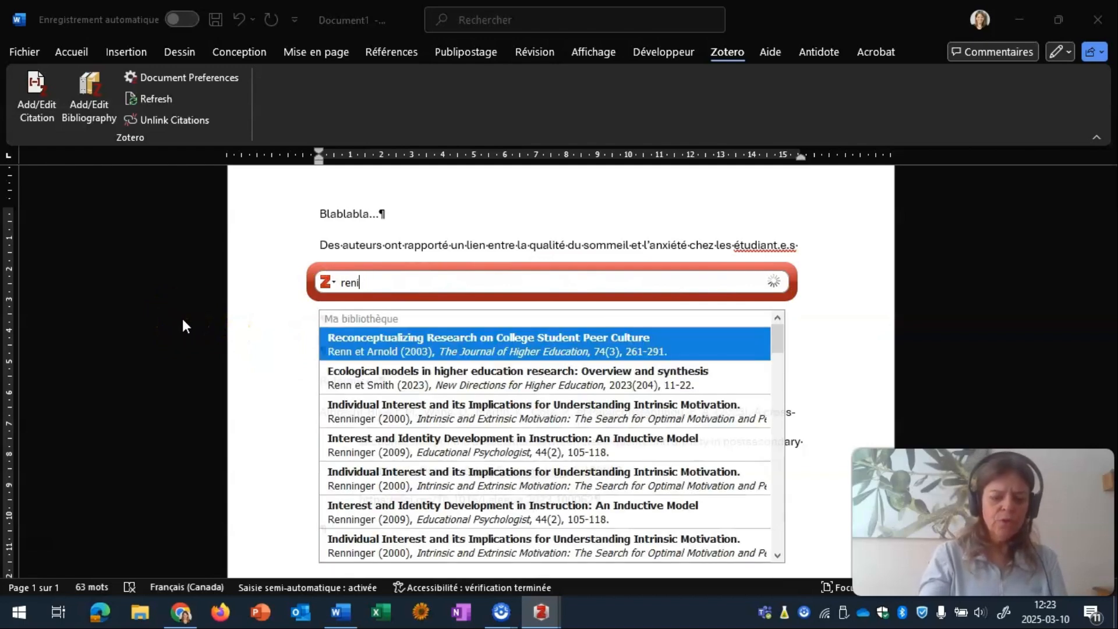
type("i")
type("n")
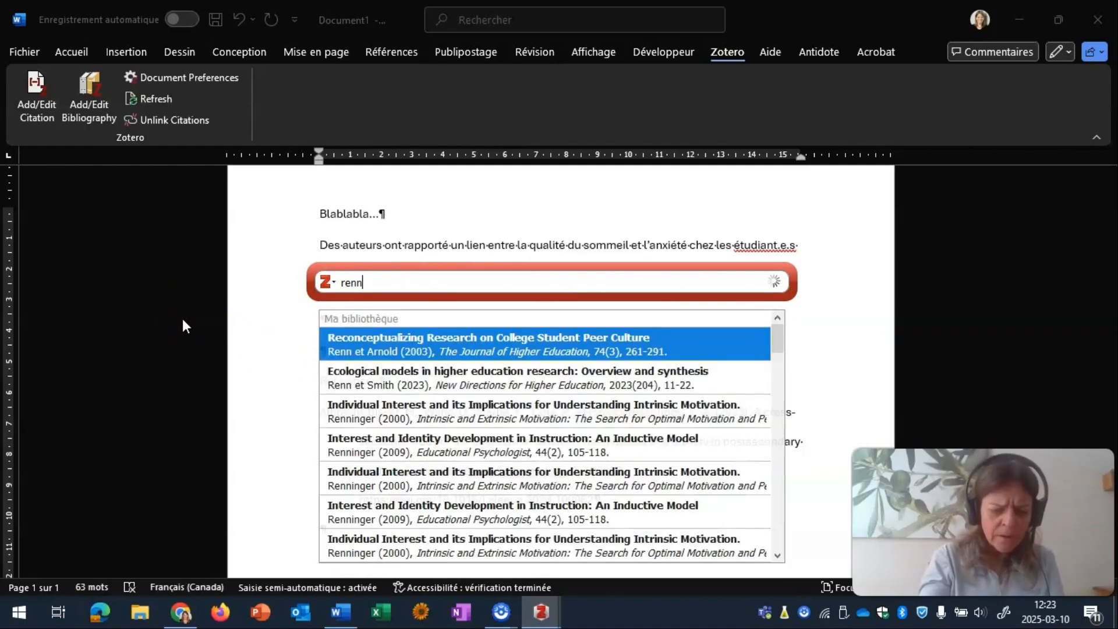
type("inger")
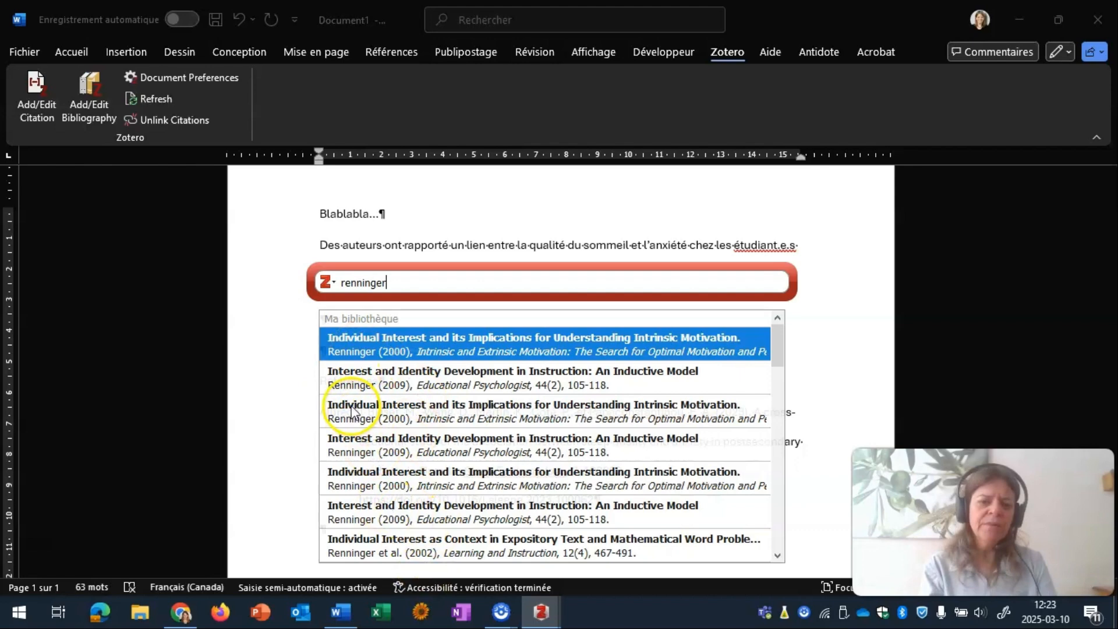
left_click(352, 378)
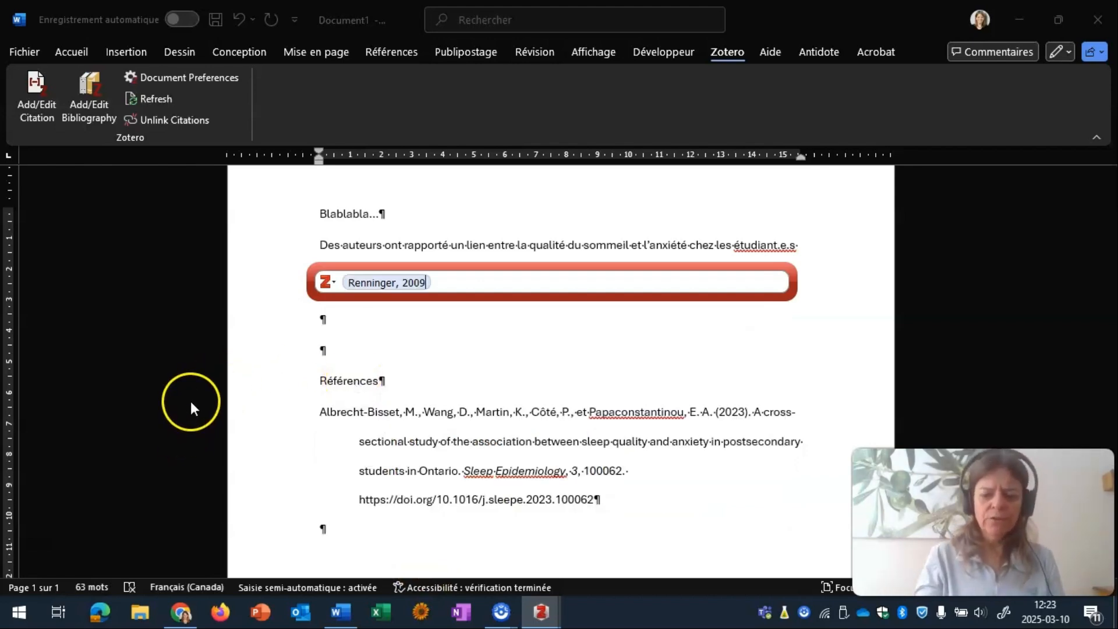
key("Return")
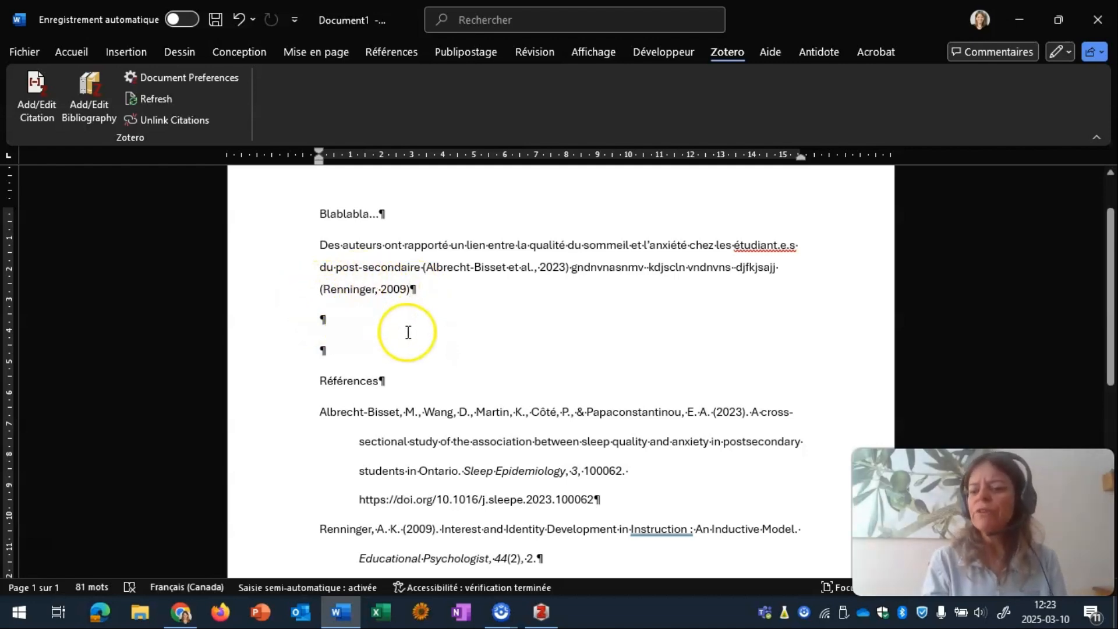
Delete the 2009 in-text citation with the letters "ajj" before it, and refresh the Zotero citations and bibliography.
left_click(760, 268)
left_click_drag(760, 268, 452, 293)
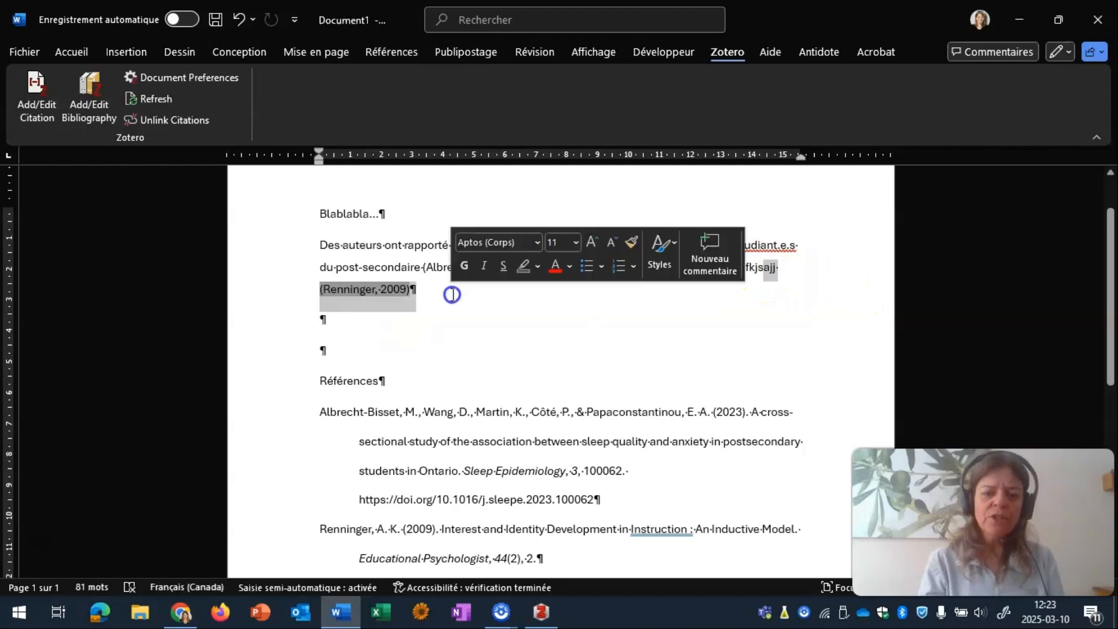
key("Delete")
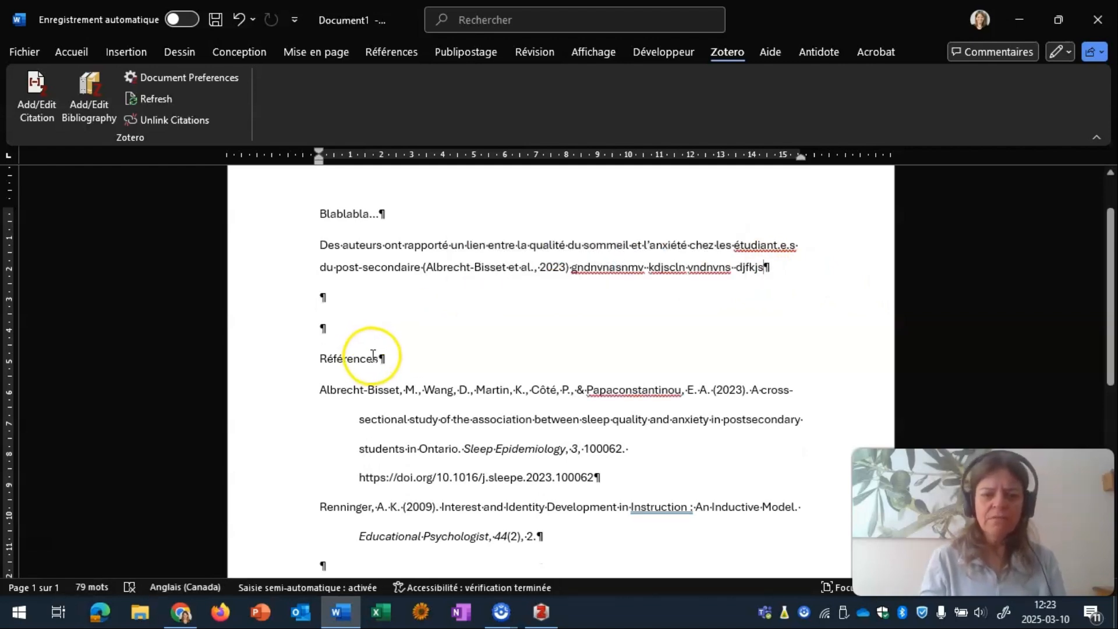
left_click(149, 99)
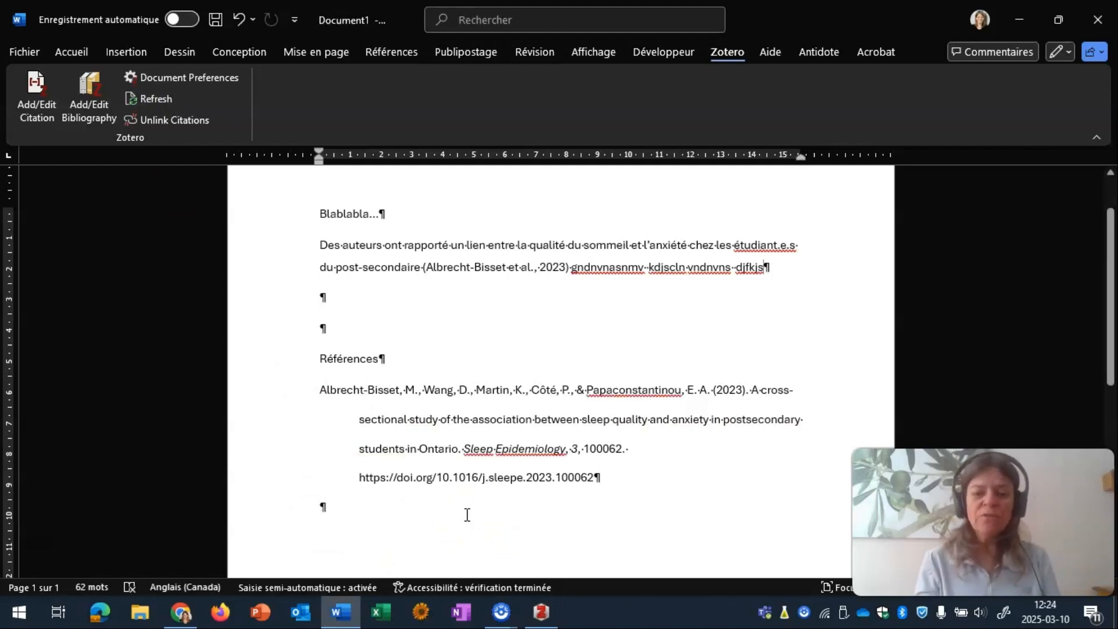
Add a blank paragraph below the filler text and write the cited author's surname followed by "et al. ont dit que" above "Références".
double_click(637, 264)
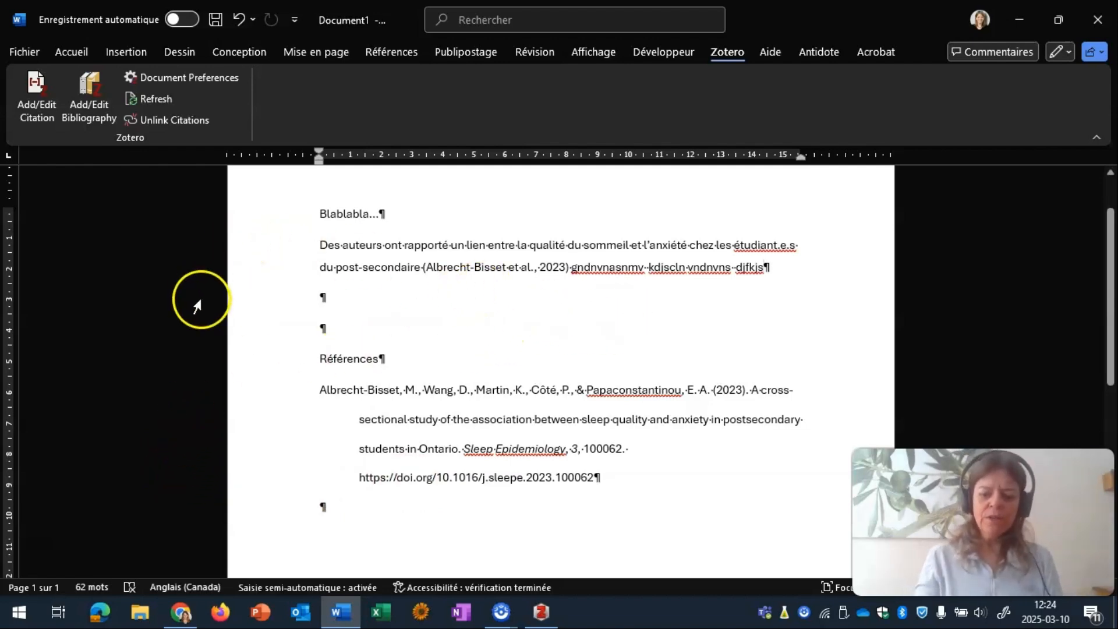
key("Return")
key("ctrl+z")
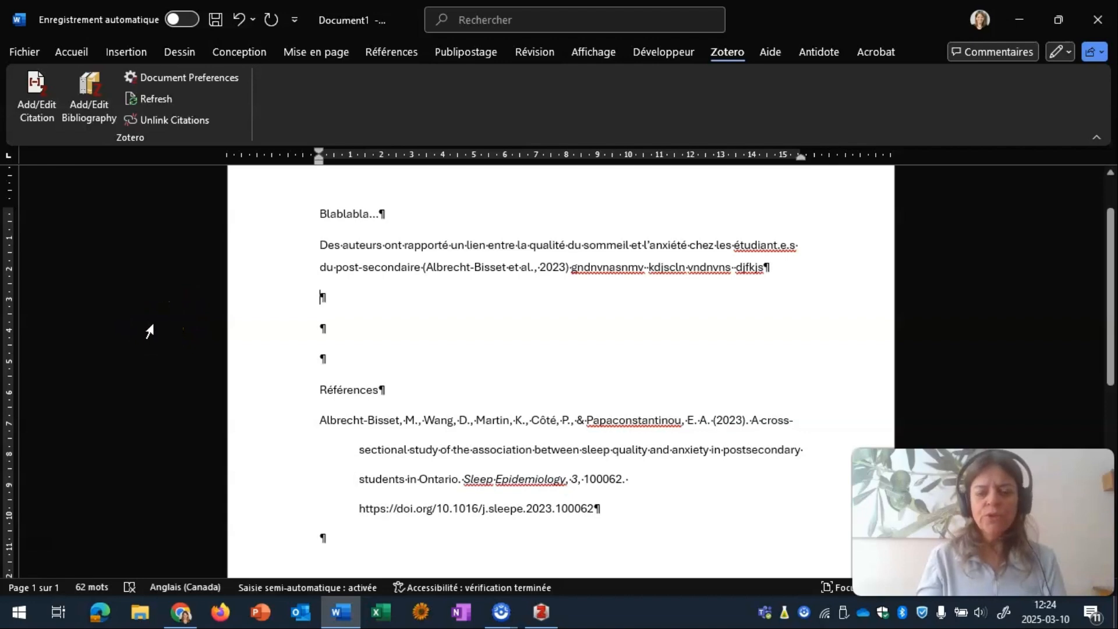
left_click_drag(589, 267, 751, 273)
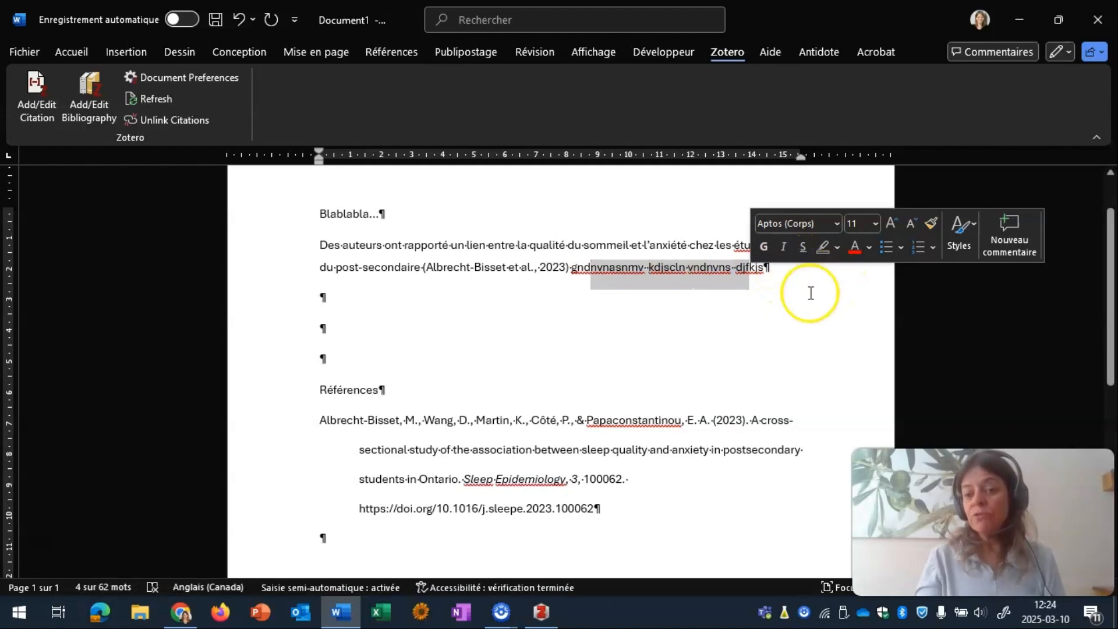
left_click(321, 328)
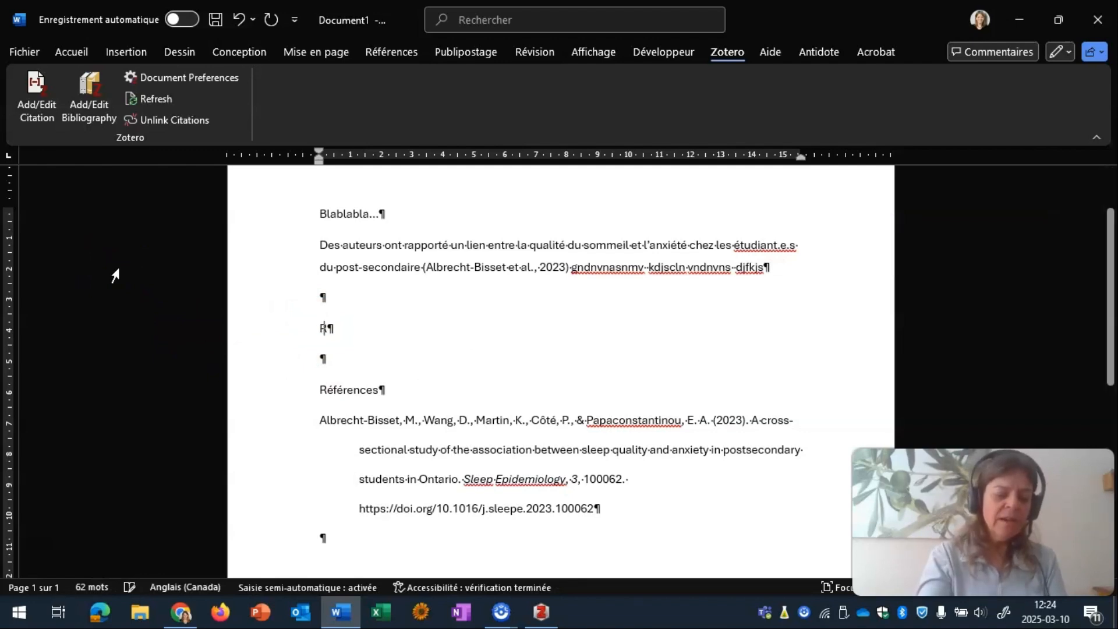
type("Renninger et al.")
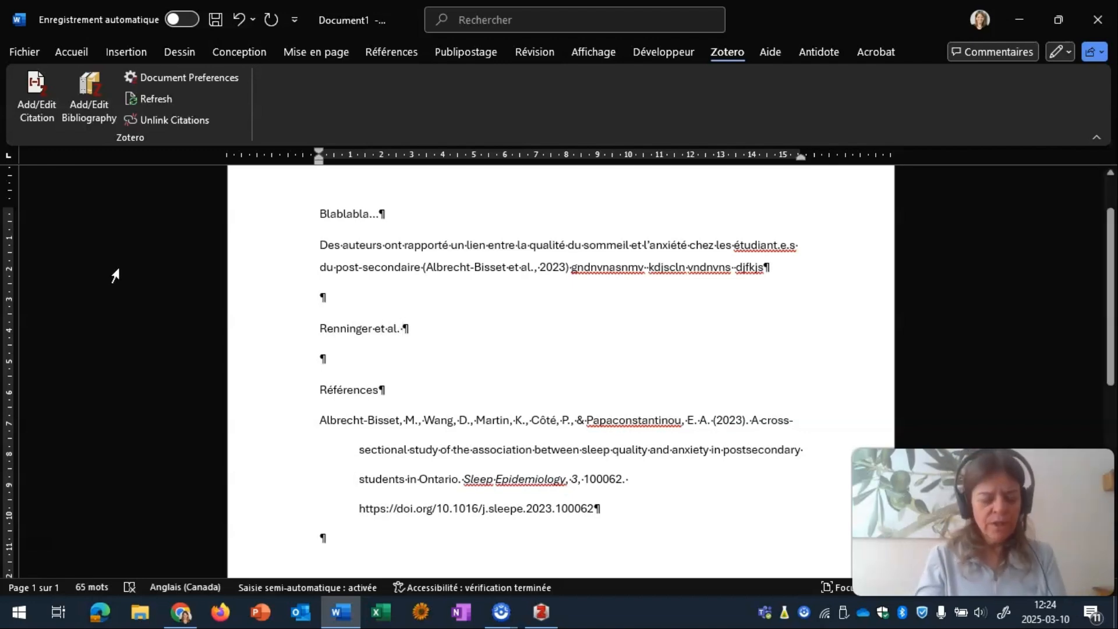
type("ont dit que")
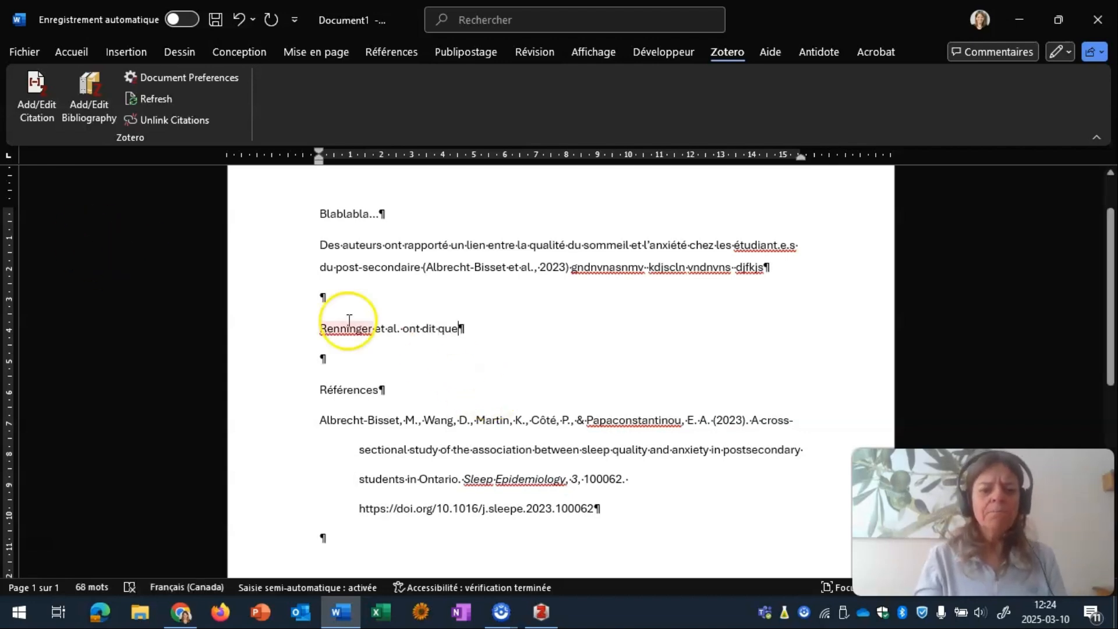
Insert a Zotero citation for the 2009 article "Interest and Identity Development in Instruction" after "et al.", with the author suppressed.
left_click(403, 328)
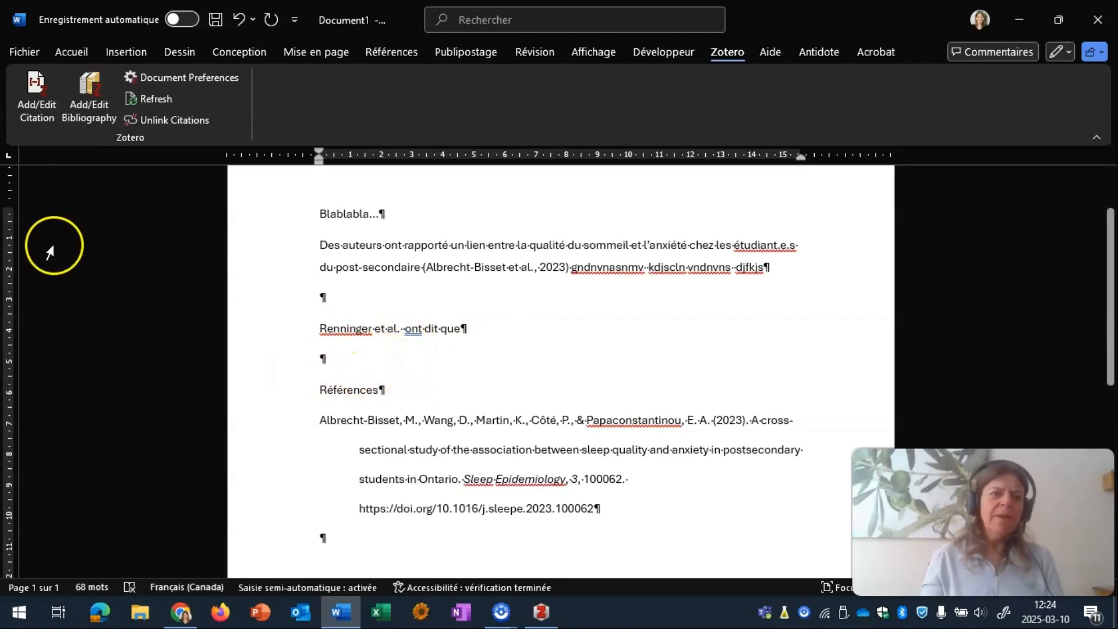
left_click(30, 100)
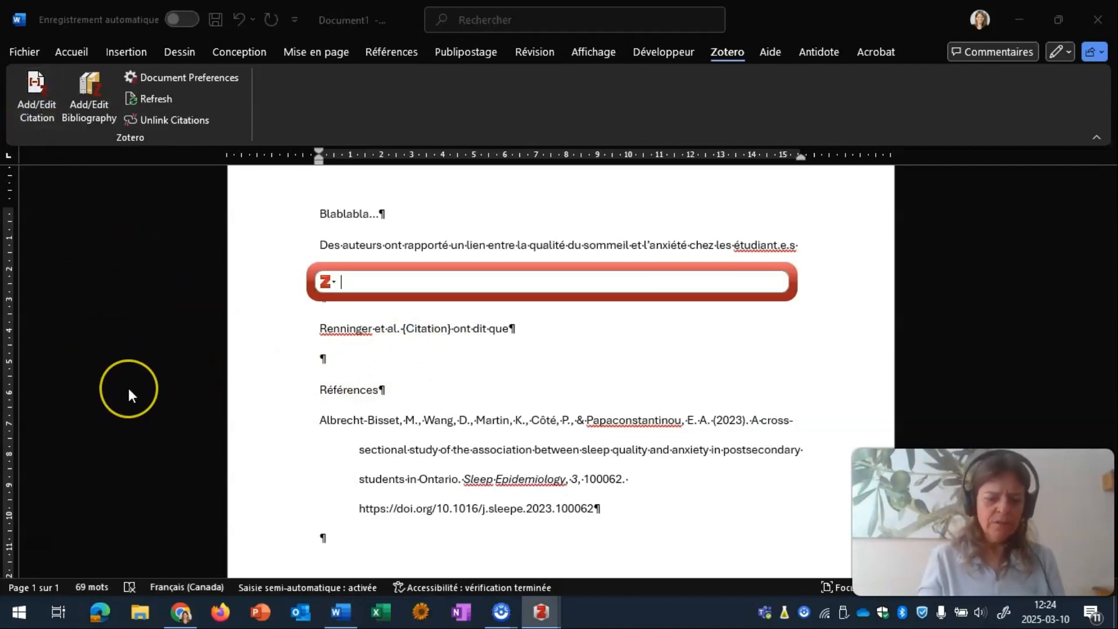
type("renninger")
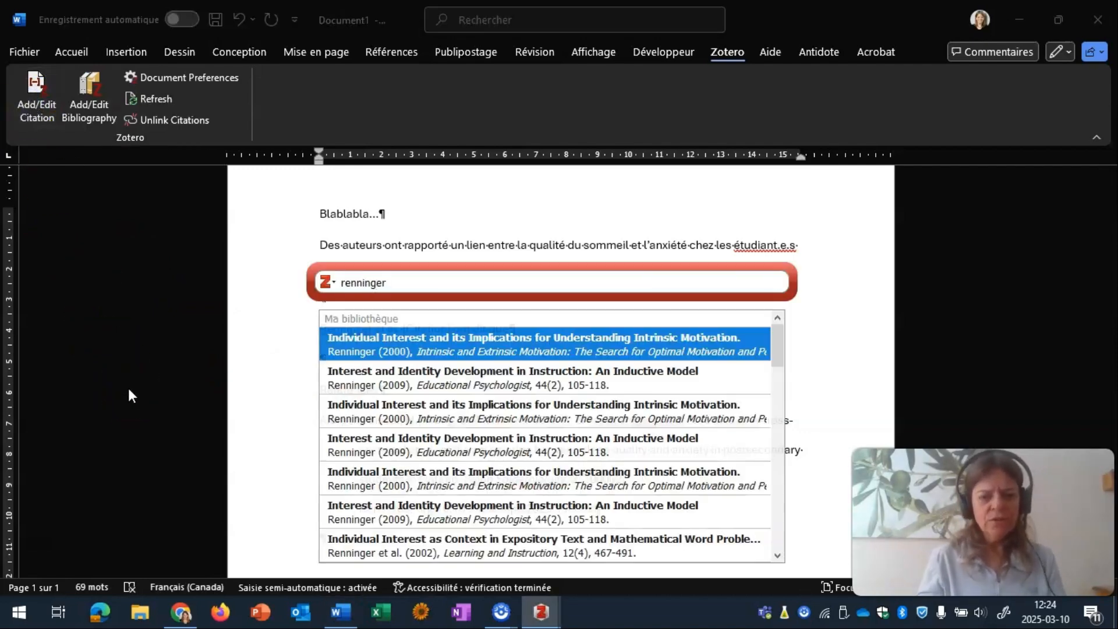
left_click(356, 375)
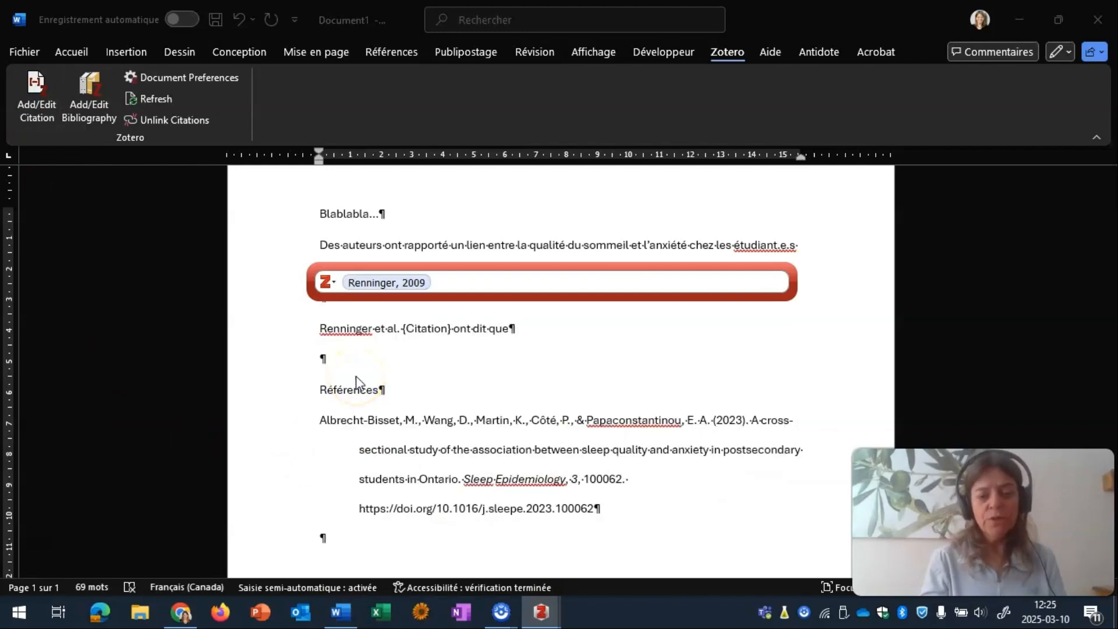
left_click(379, 283)
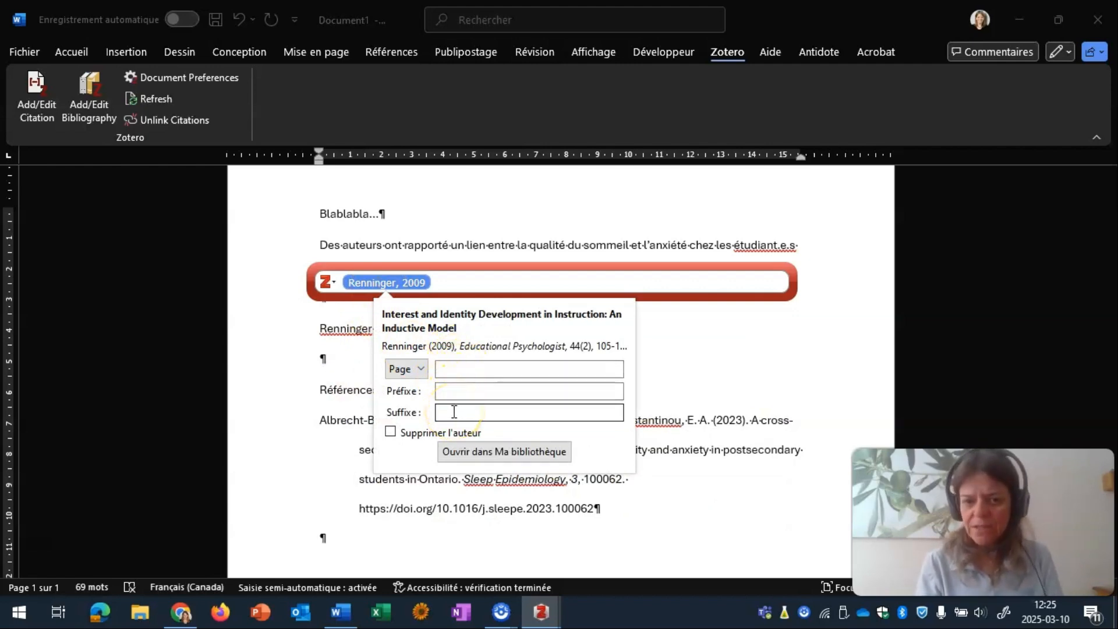
left_click(390, 434)
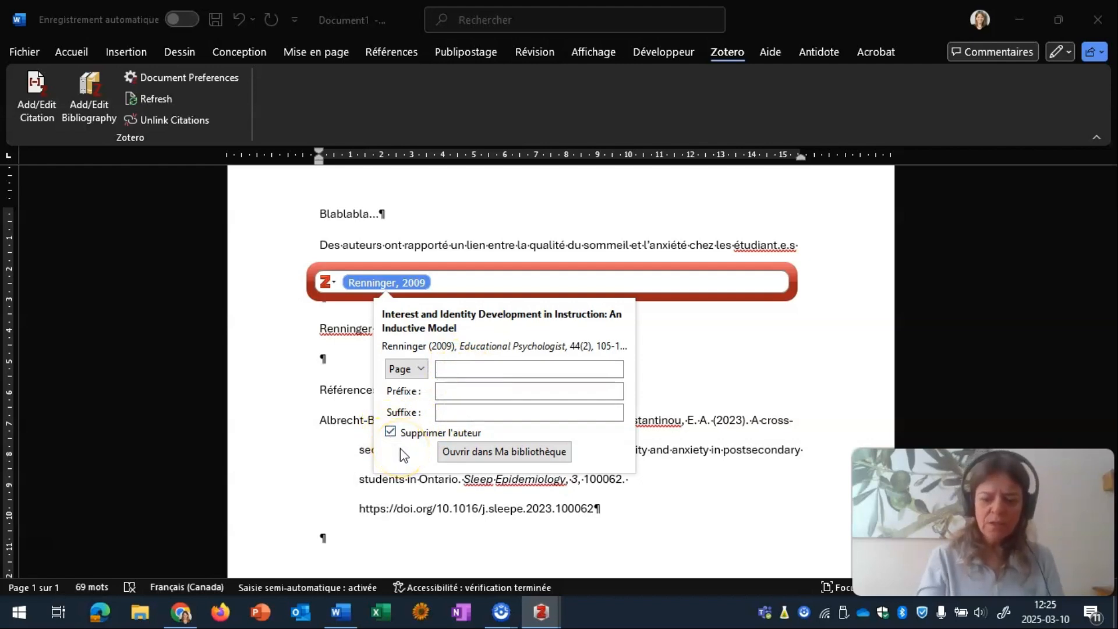
left_click(404, 455)
key("Return")
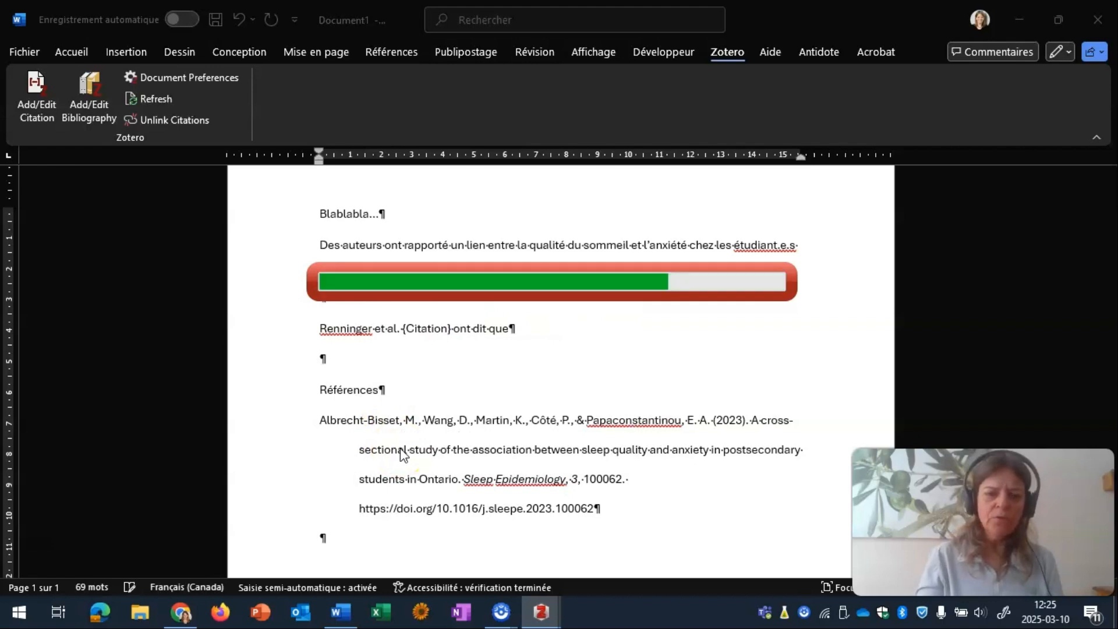
left_click(399, 330)
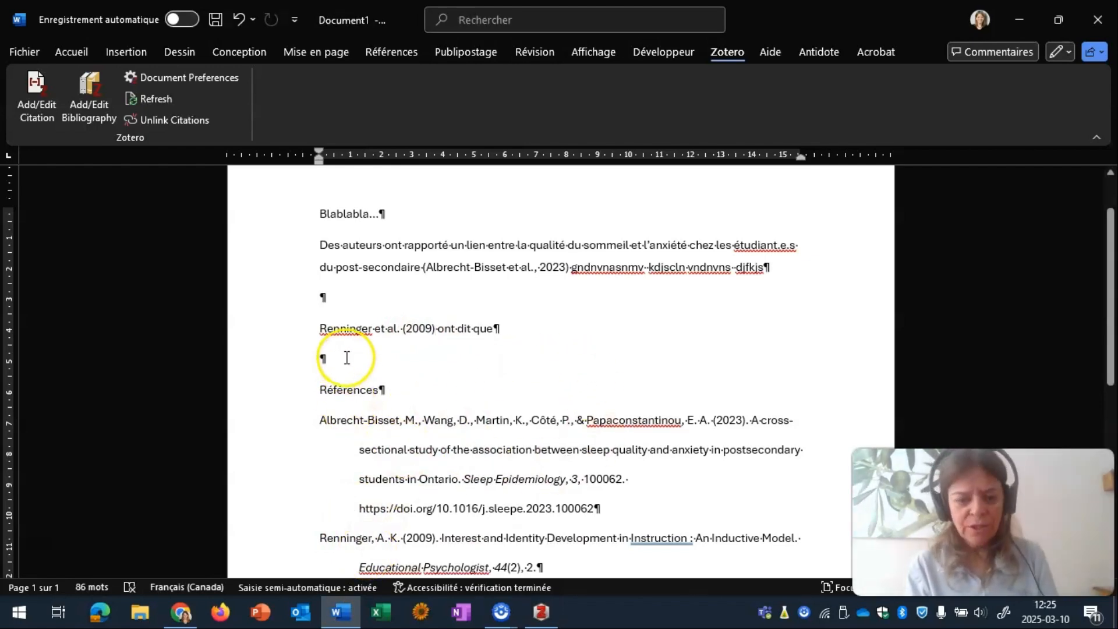
Switch to Chrome and show the Université de Bordeaux libraries page "Les tutos Zotero".
left_click(184, 622)
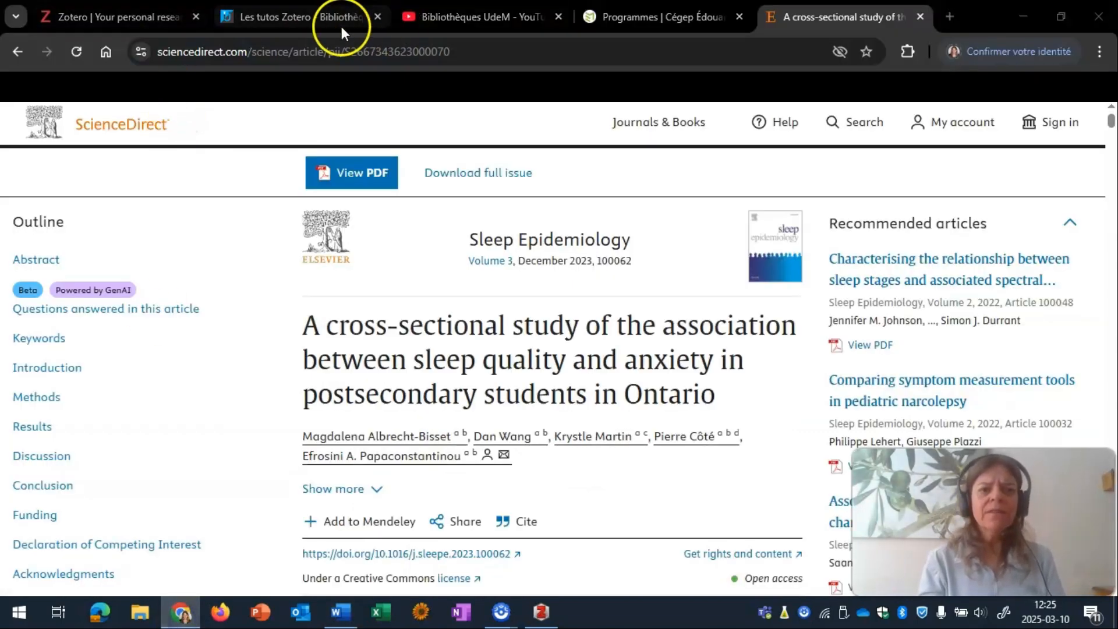
left_click(286, 17)
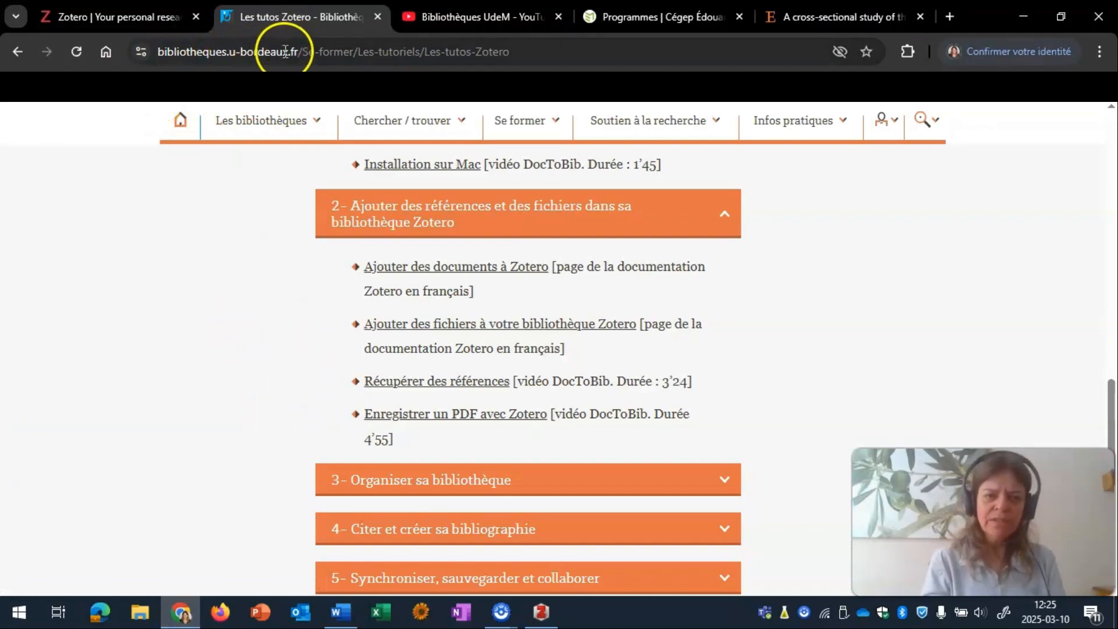
Review the "Les tutos Zotero" page from its introduction through the tutorial links under "1- Installer et configurer Zotero".
scroll(289, 338, "up", 15)
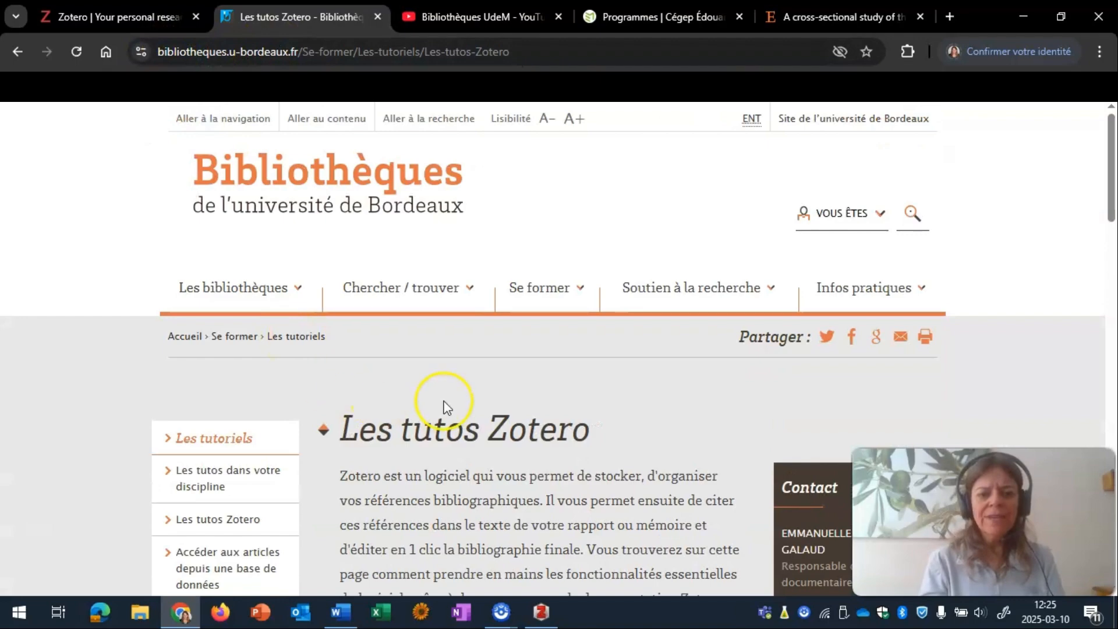
scroll(561, 440, "down", 15)
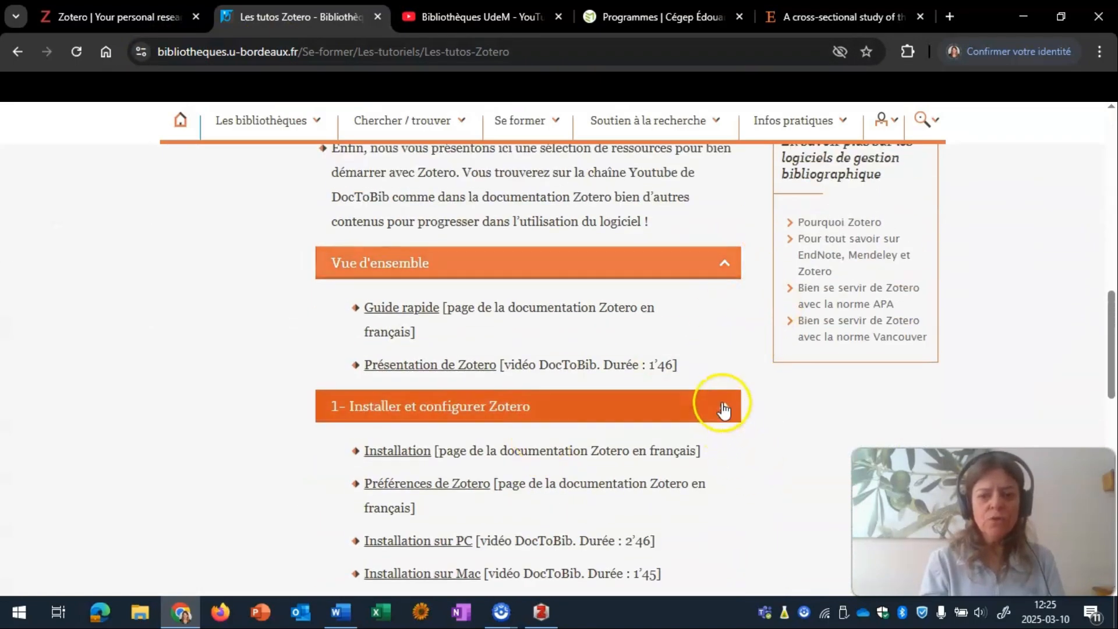
left_click(725, 408)
left_click(725, 409)
scroll(457, 489, "down", 2)
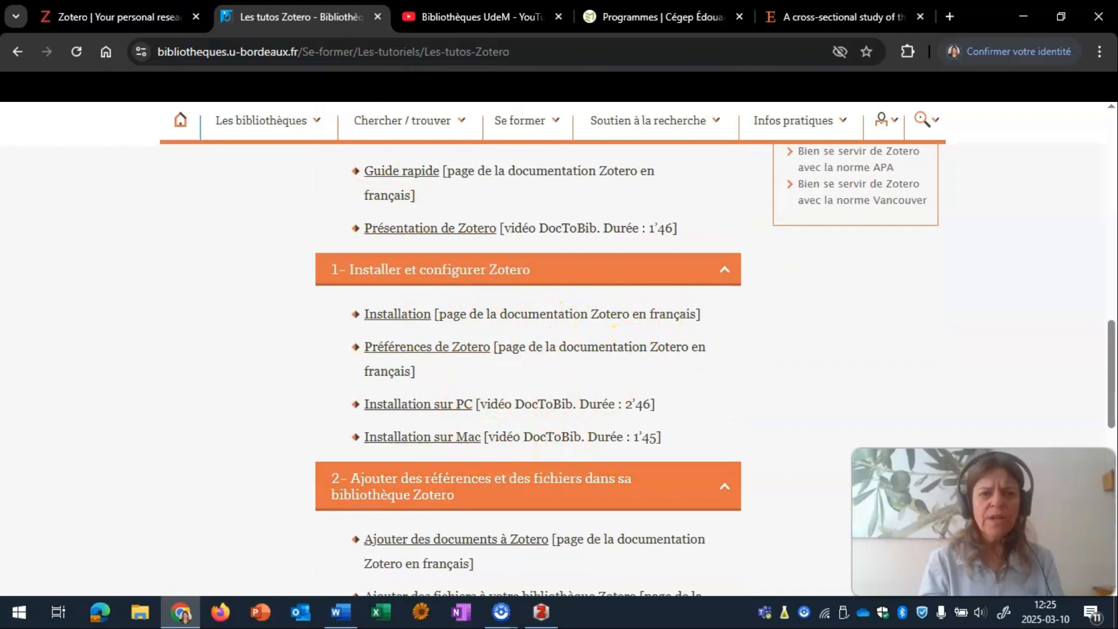
Show the Bibliothèques UdeM YouTube channel's search results for "zotero" and look through the listed tutorial videos.
left_click(453, 18)
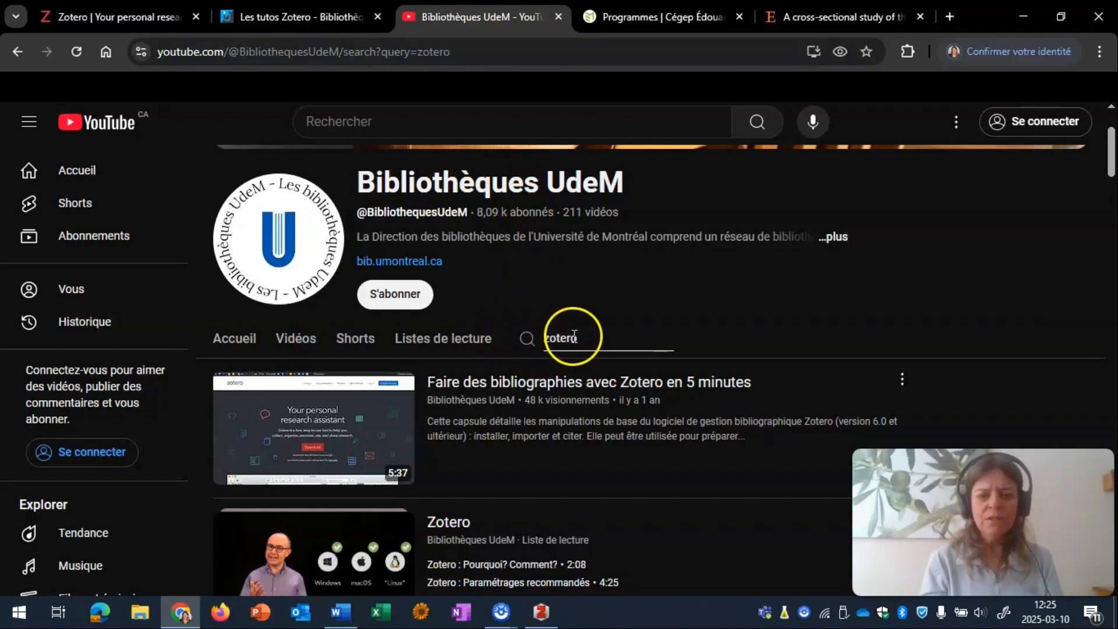
scroll(533, 344, "down", 4)
scroll(533, 344, "down", 12)
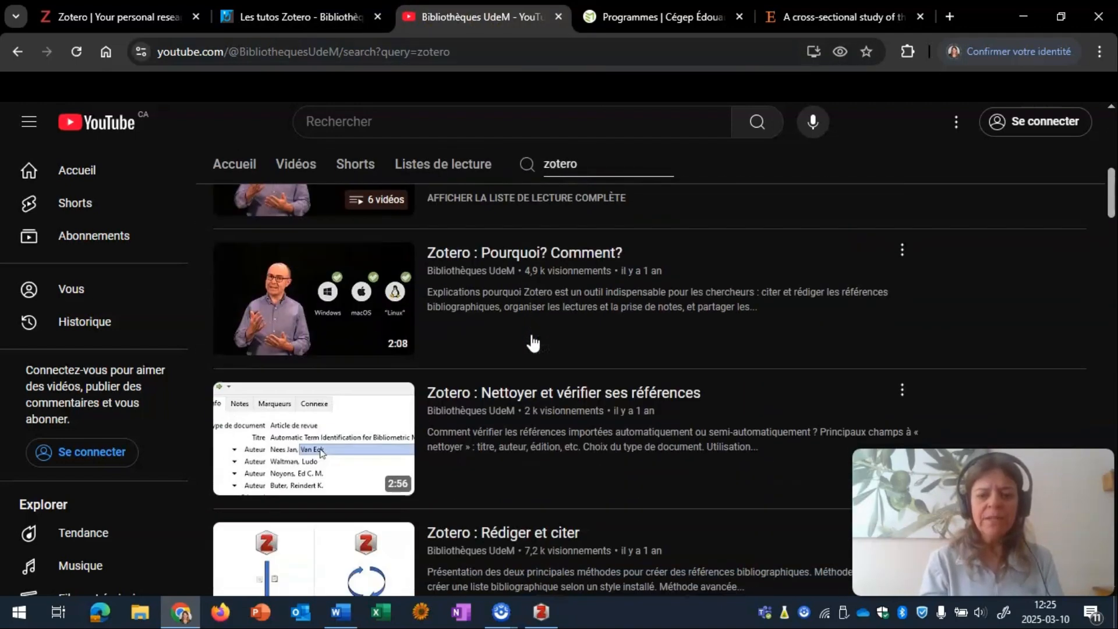
scroll(533, 344, "up", 6)
scroll(533, 342, "up", 10)
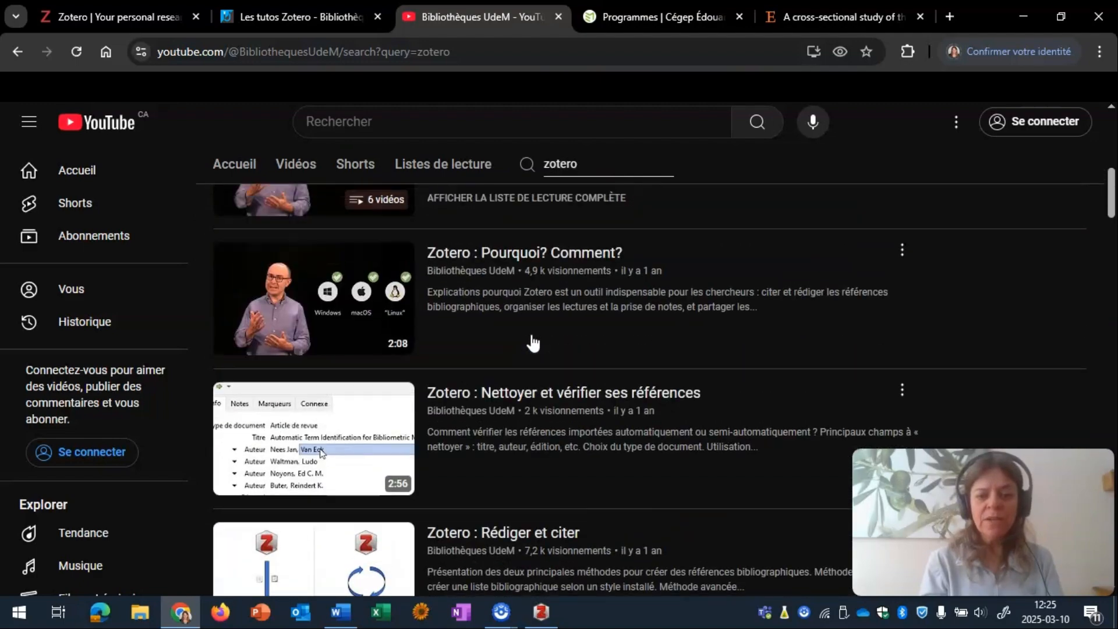